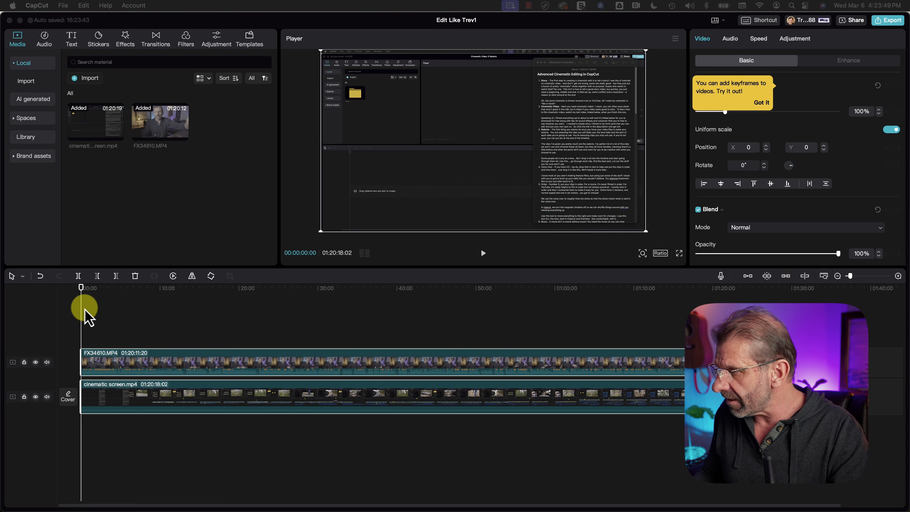
Step: Turn on auto snapping and align the playhead with the start of the FX34610.MP4 clip at 00:00:02:14
key(super+equal)
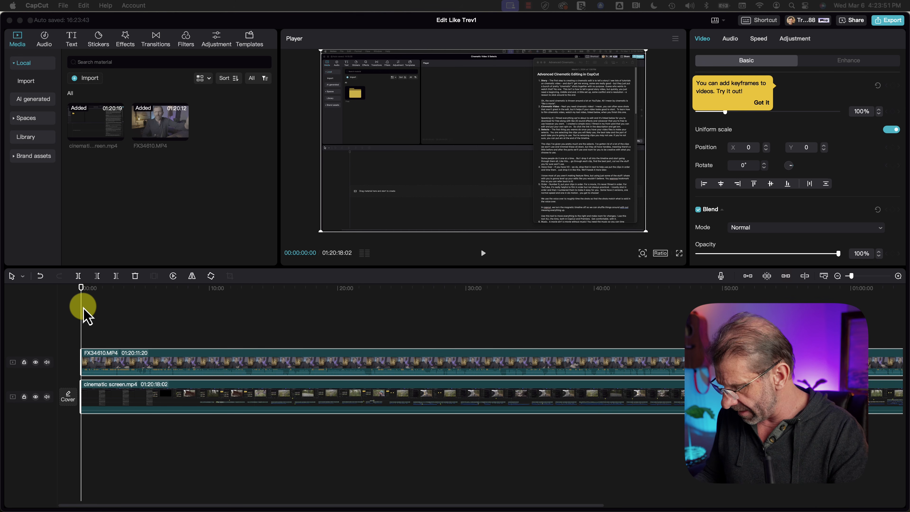
scroll(92, 317, up, 2)
scroll(91, 312, up, 5)
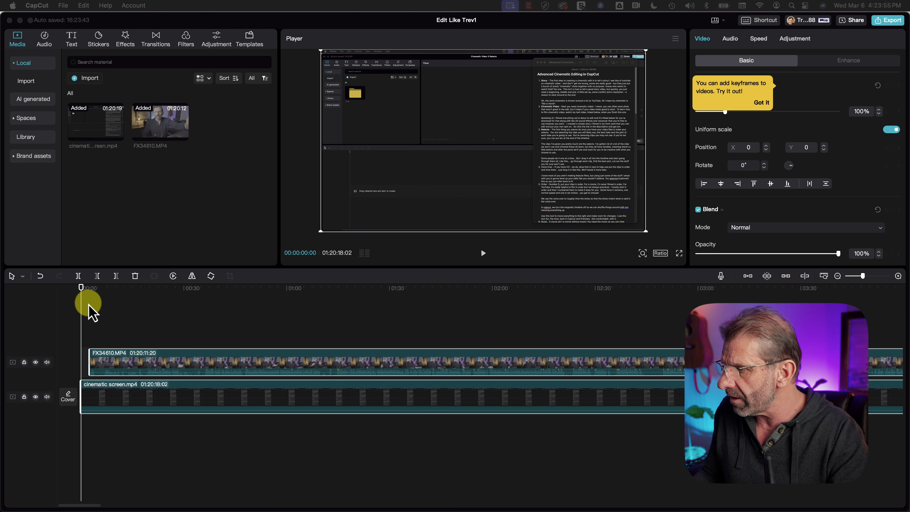
scroll(86, 304, up, 2)
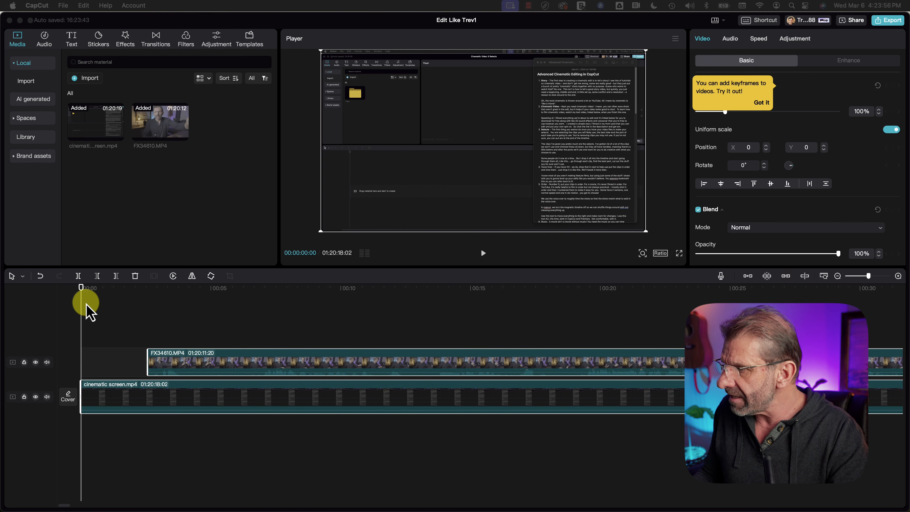
click(94, 290)
drag(89, 293, 144, 314)
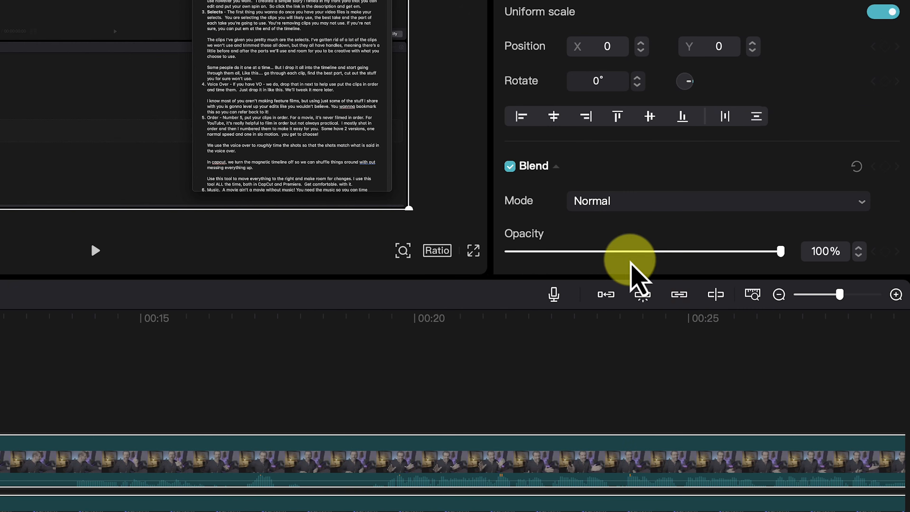
click(644, 295)
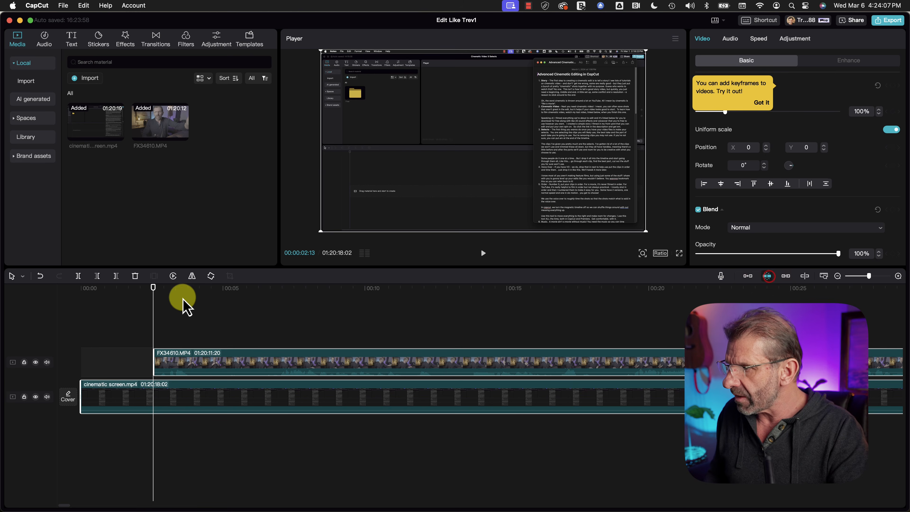
drag(176, 291, 152, 300)
Step: Cut off the part of cinematic screen.mp4 before the playhead and move both clips to the beginning of the timeline
click(161, 377)
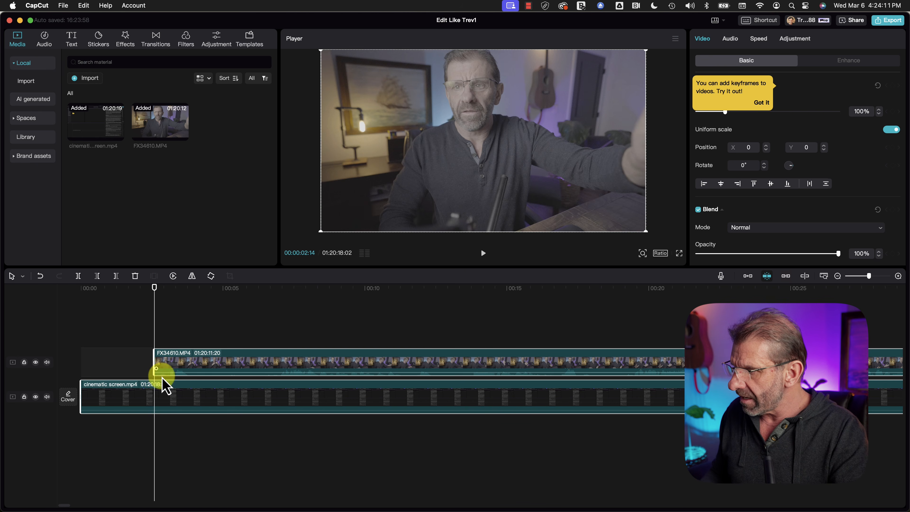
click(165, 391)
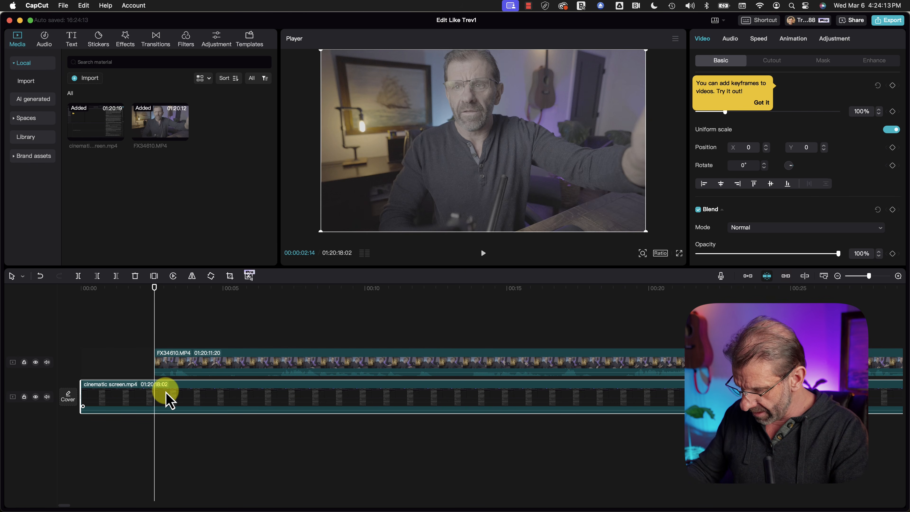
key(super+b)
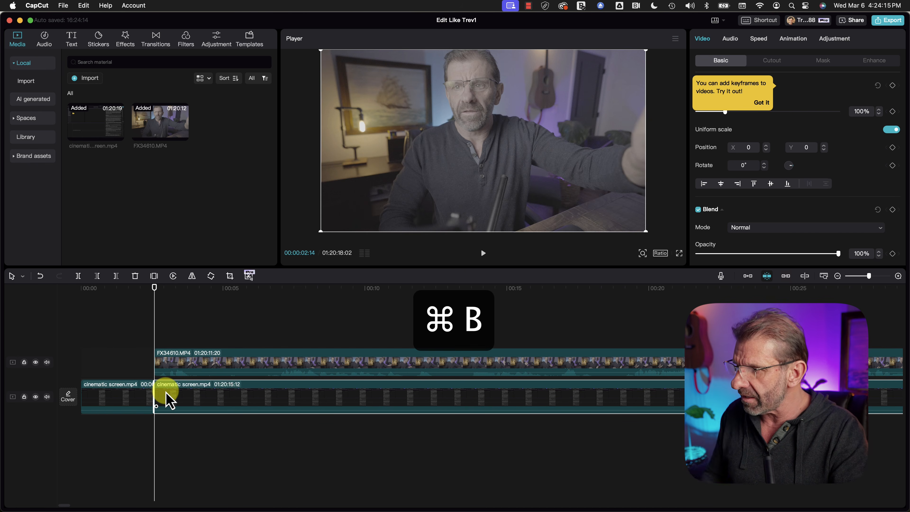
click(133, 394)
key(Delete)
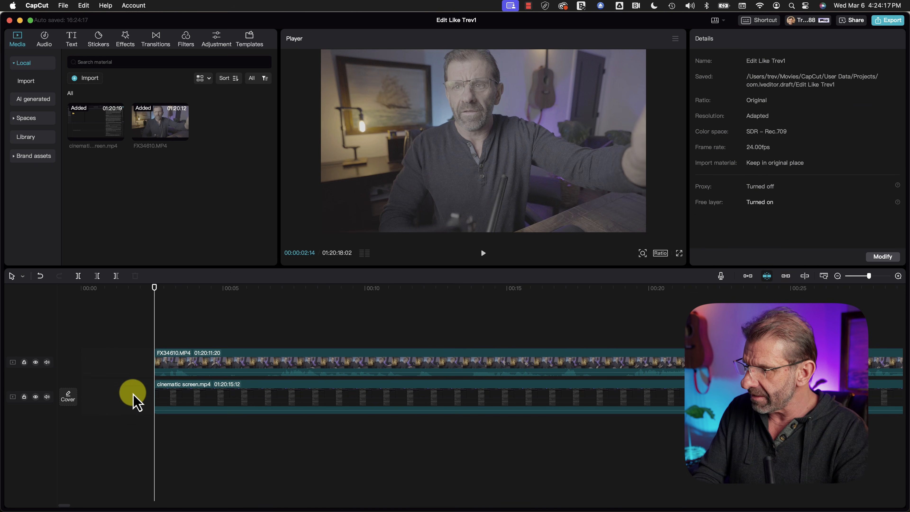
drag(133, 343, 233, 415)
drag(284, 400, 209, 406)
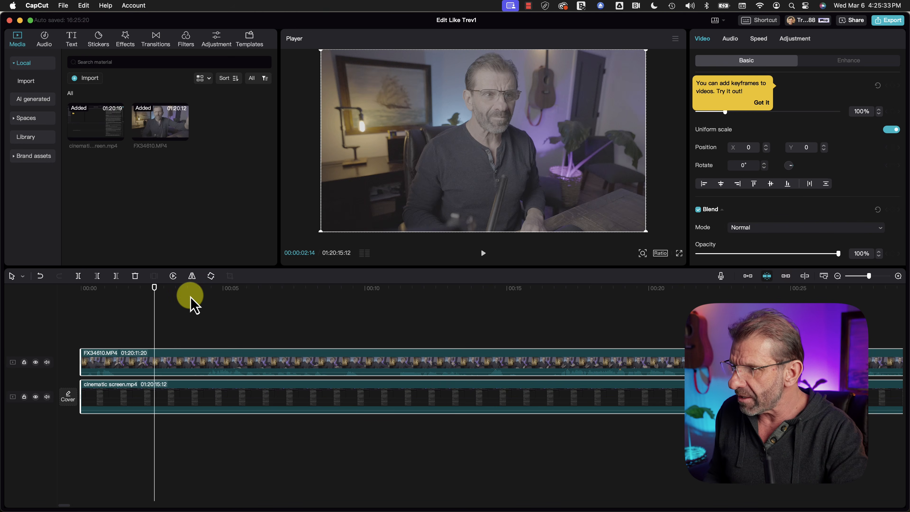
Step: Apply the SLOG 3 S GAMMUT 3 CINE_REC709.cube LUT to the FX34610.MP4 clip and mirror the clip
click(190, 298)
click(201, 355)
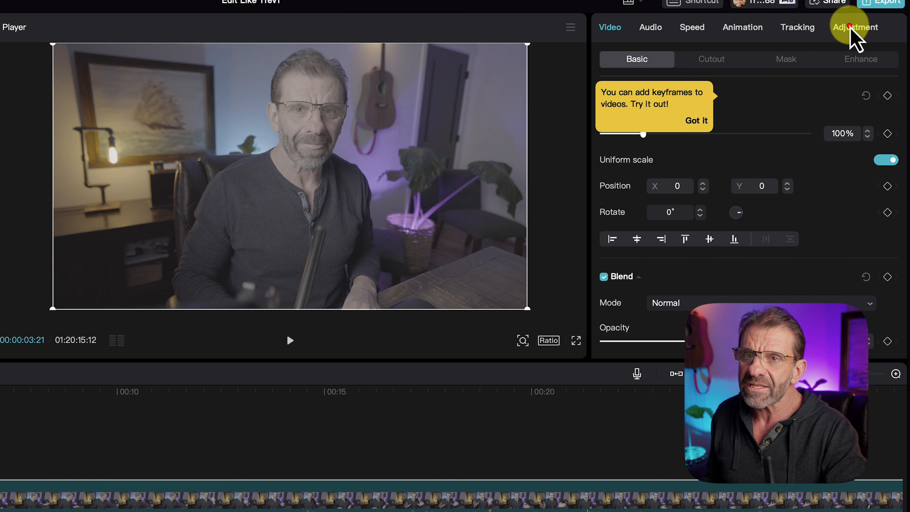
click(870, 39)
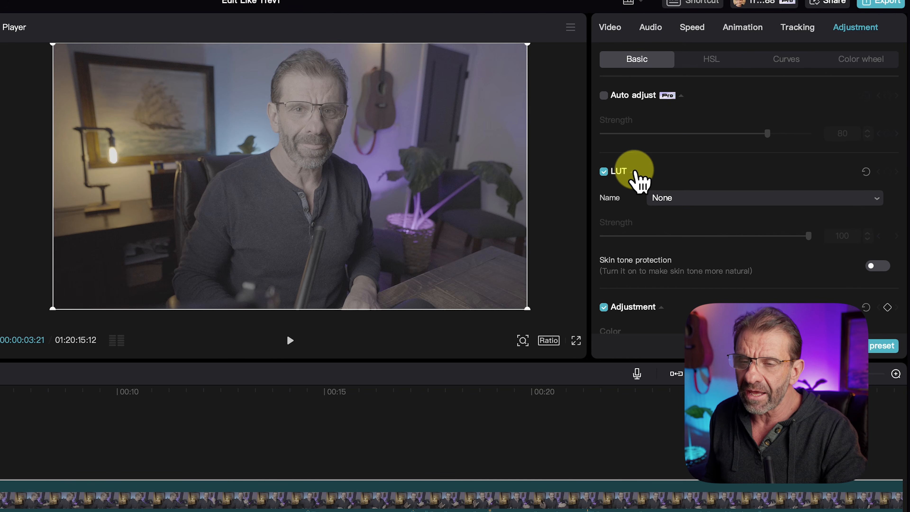
click(740, 201)
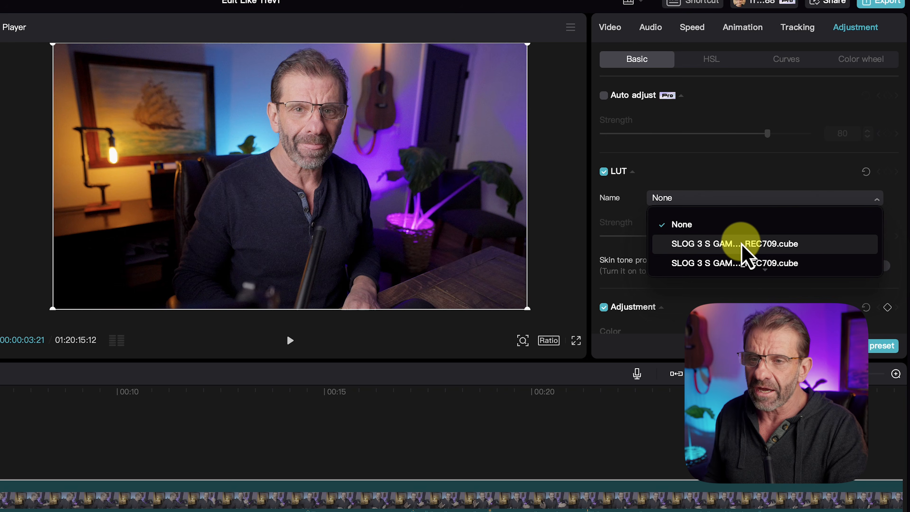
click(740, 247)
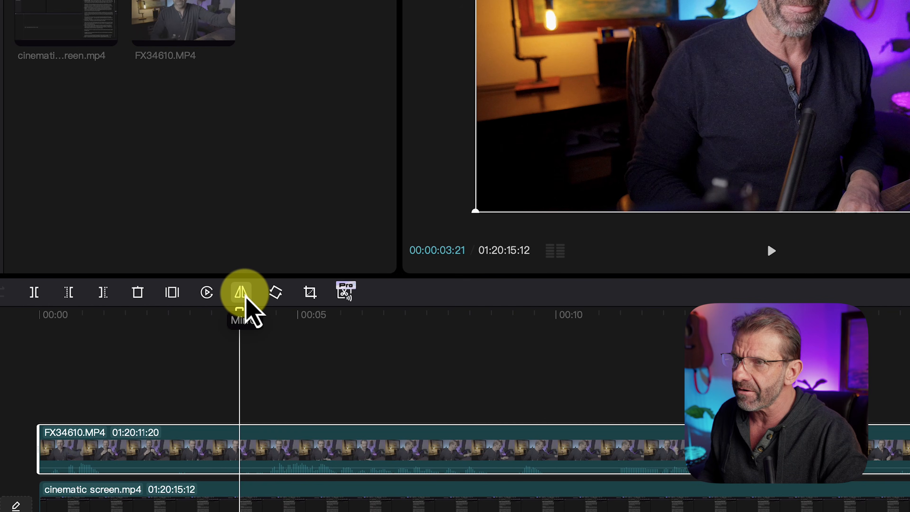
click(243, 295)
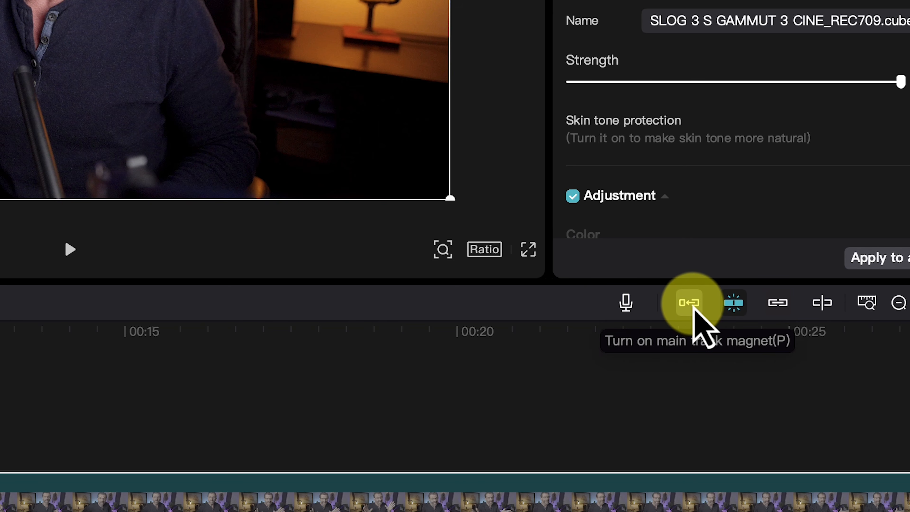
click(690, 305)
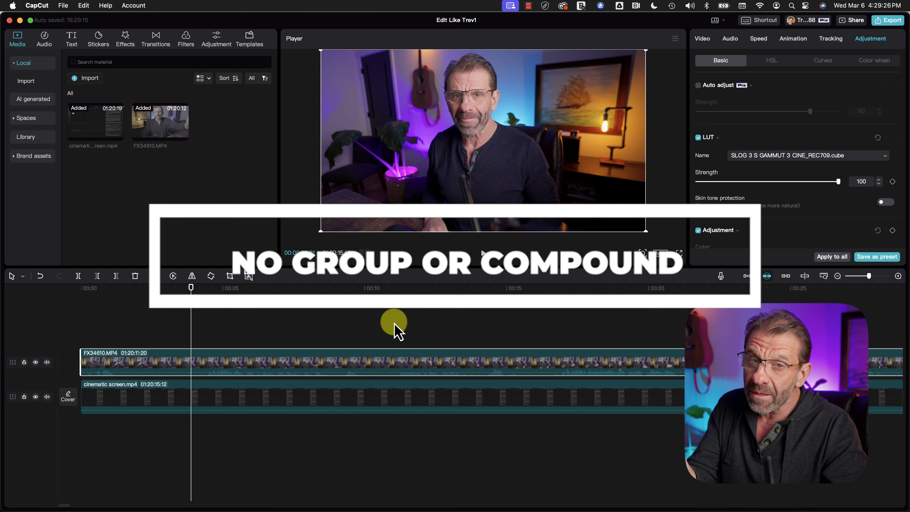
Step: Select both timeline clips together and view their Group and Create compound clip options
click(399, 315)
click(401, 359)
right_click(422, 366)
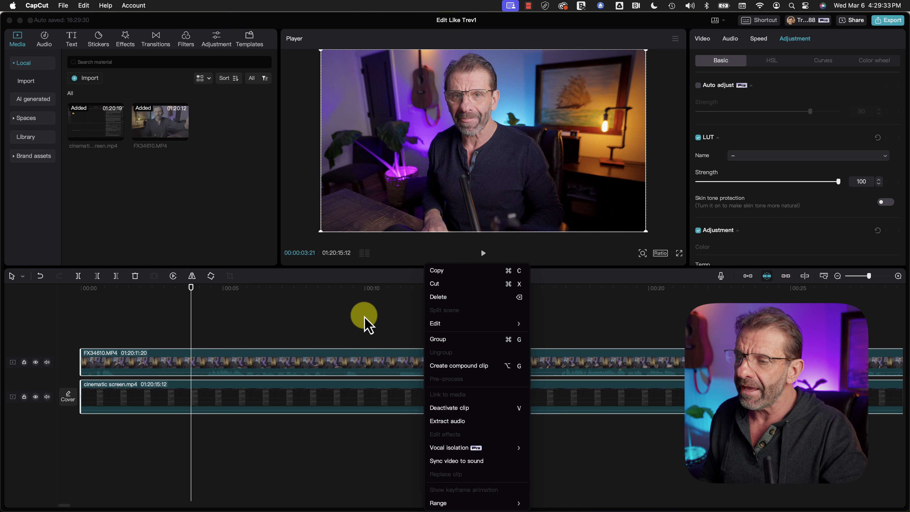
click(318, 194)
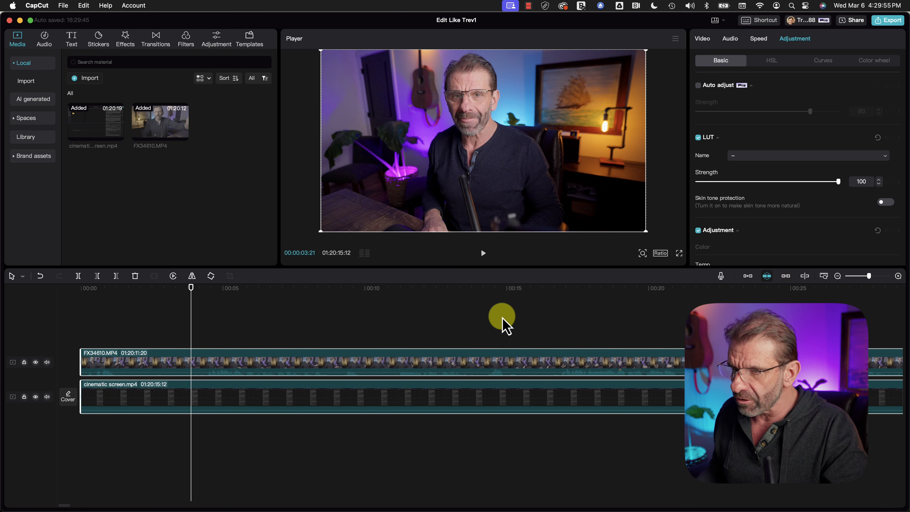
Step: Play sections of the opening footage to find where the first usable take begins
key(super+minus)
key(super+minus)
key(super+minus)
key(super+minus)
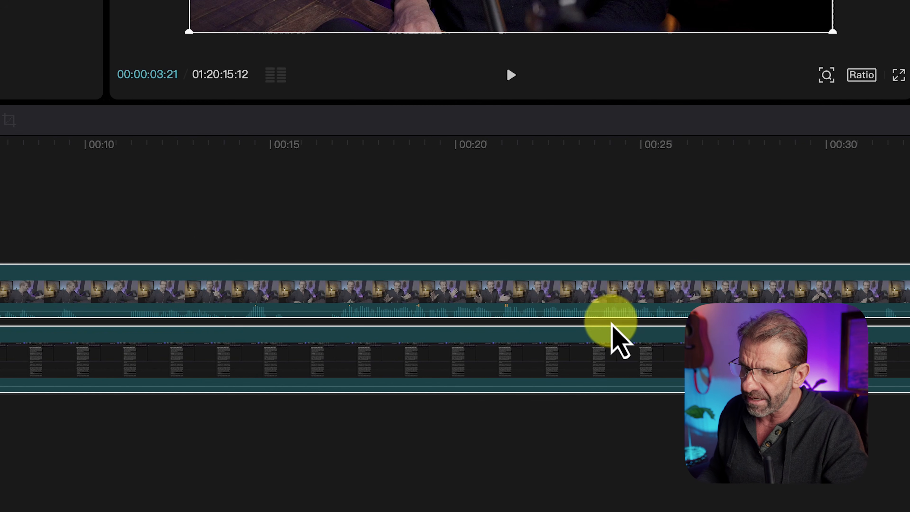
click(314, 150)
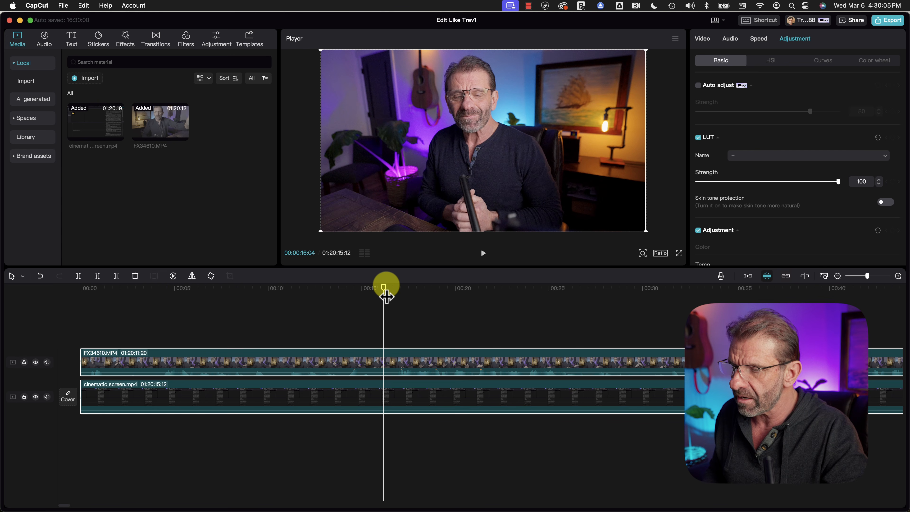
key(space)
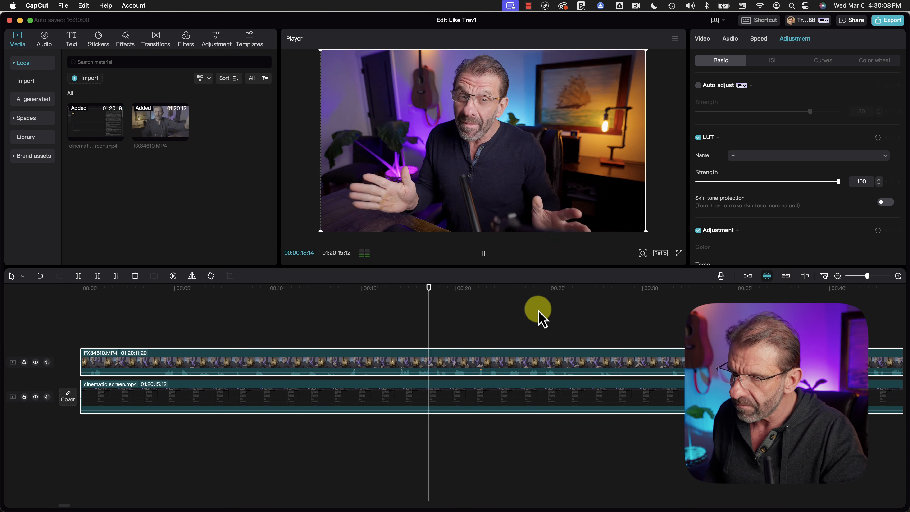
key(space)
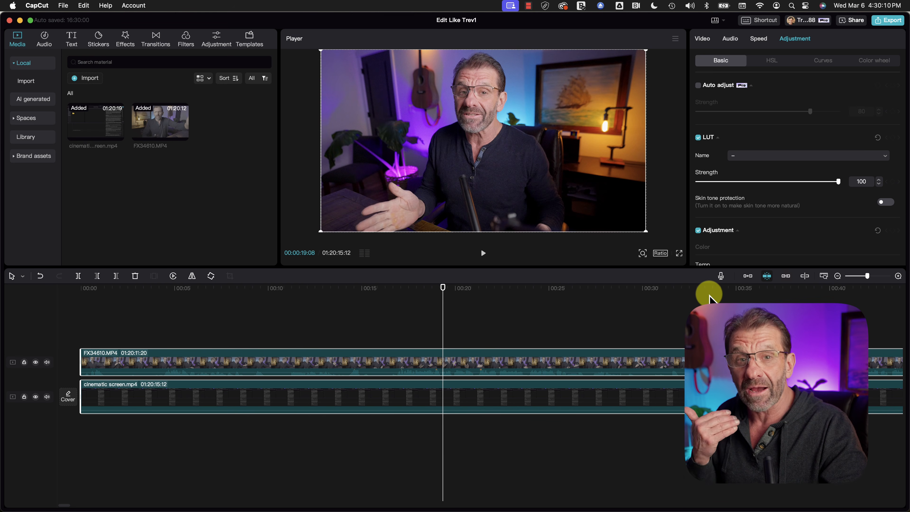
click(705, 285)
key(space)
key(space)
key(super+minus)
key(super+minus)
key(super+minus)
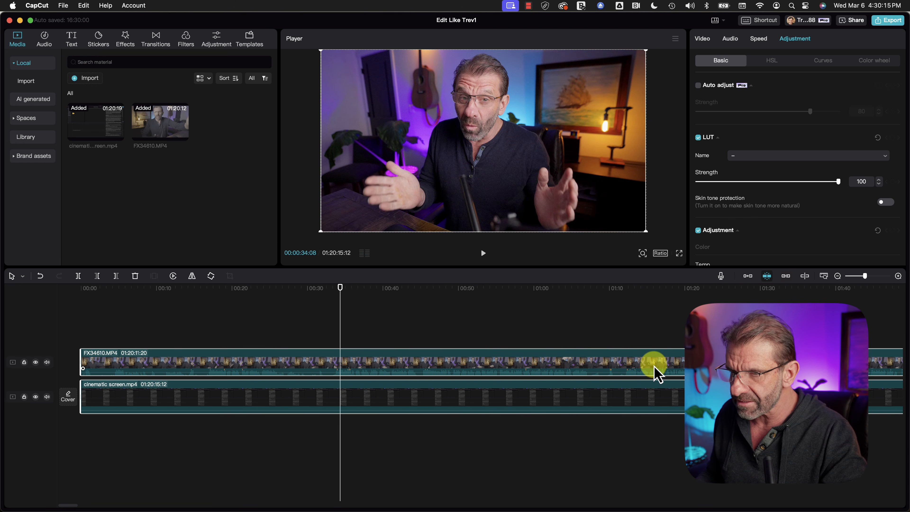
Step: Trim away everything before 00:00:33:13 in both clips, and move them to the beginning of the timeline
click(422, 286)
key(space)
key(space)
mouse_move(348, 286)
mouse_down()
mouse_move(324, 287)
mouse_move(334, 288)
mouse_up()
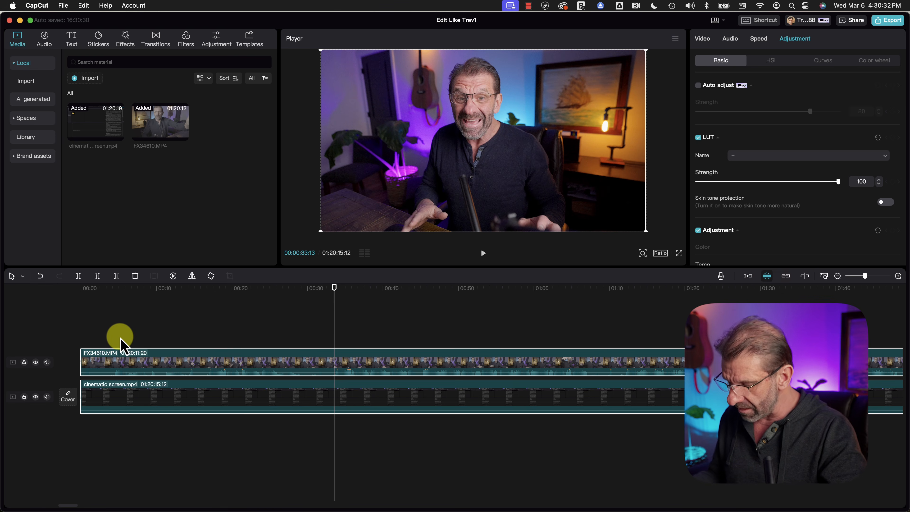
key(q)
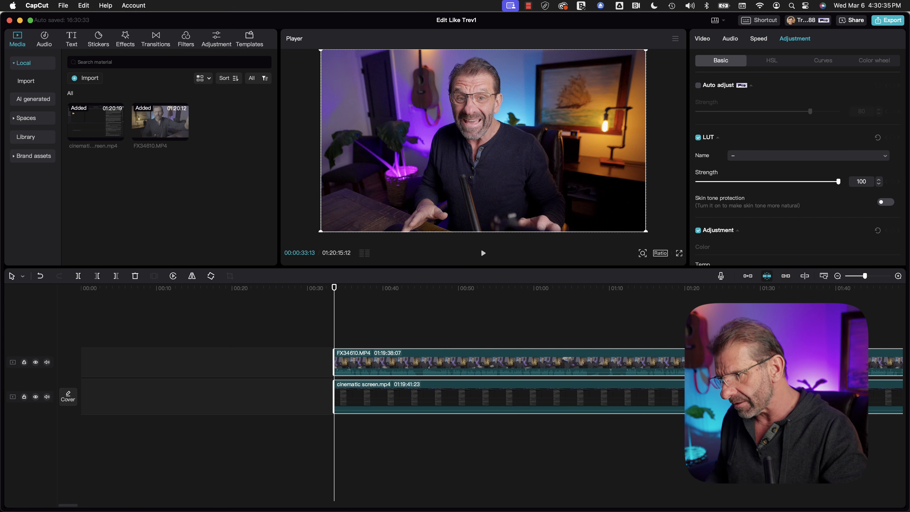
drag(478, 369, 186, 375)
drag(186, 286, 60, 303)
key(space)
key(space)
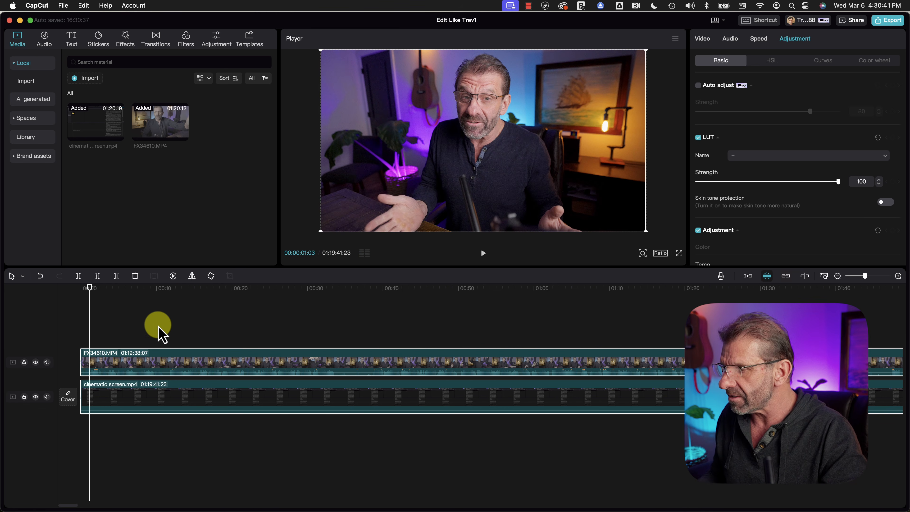
Step: Split both clips at 00:00:38:10
click(370, 287)
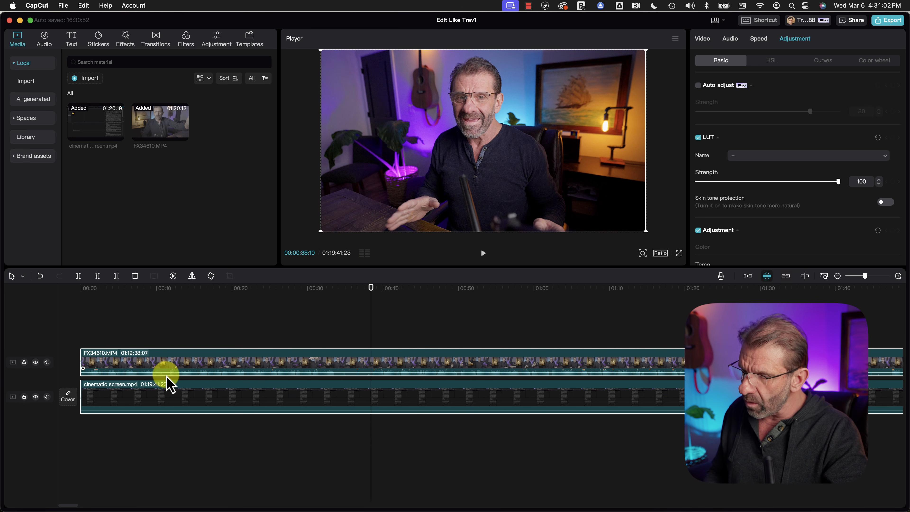
click(326, 399)
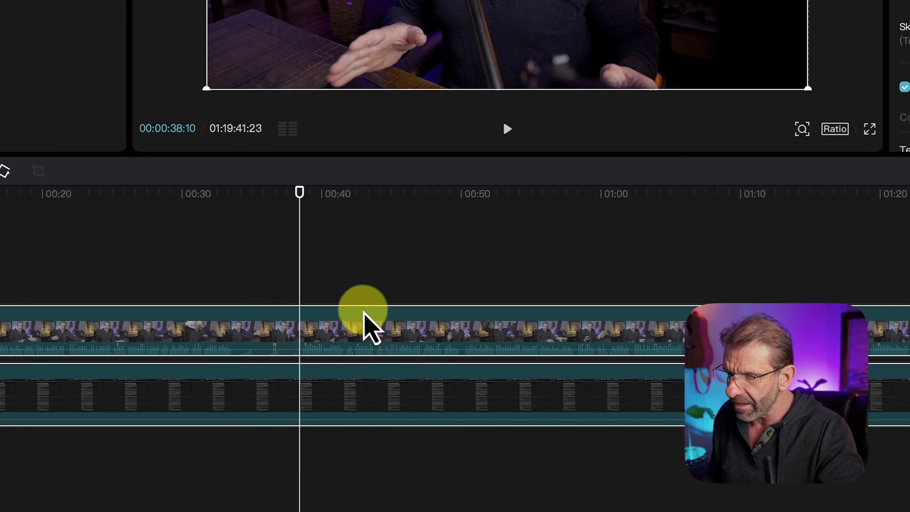
drag(324, 214, 299, 230)
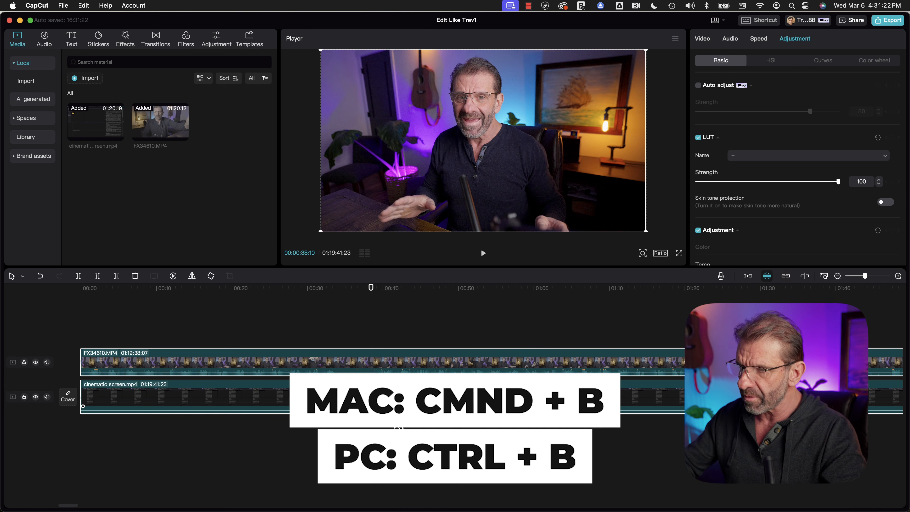
key(super+b)
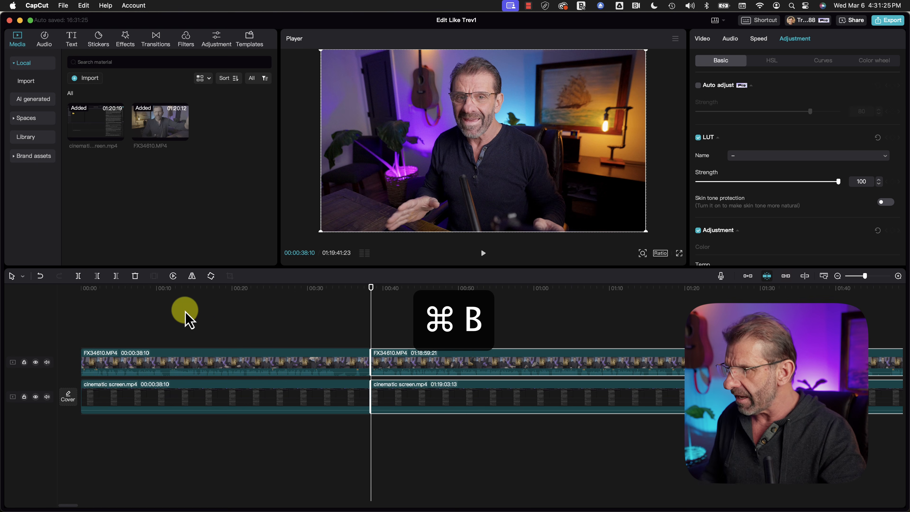
Step: Play the opening take to find where it ends, and trim the first segments of both clips to end at 00:00:04:16
click(149, 288)
key(space)
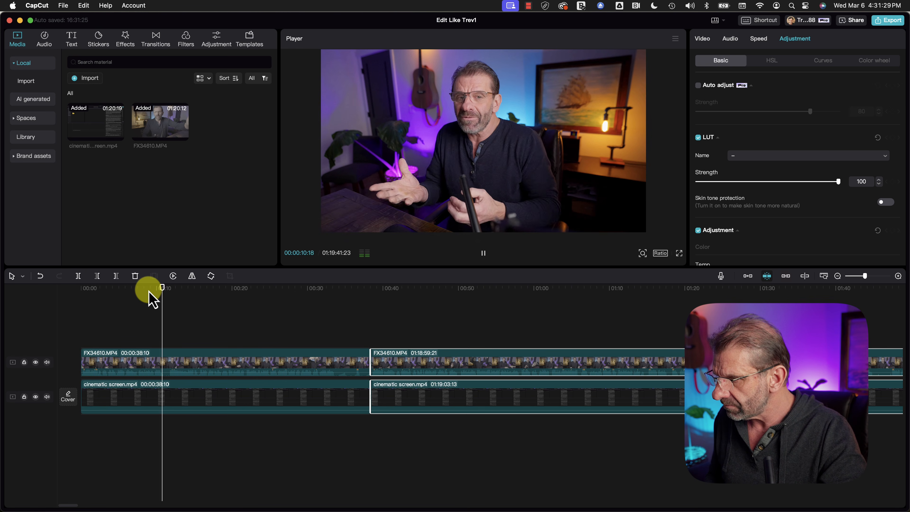
click(119, 289)
key(space)
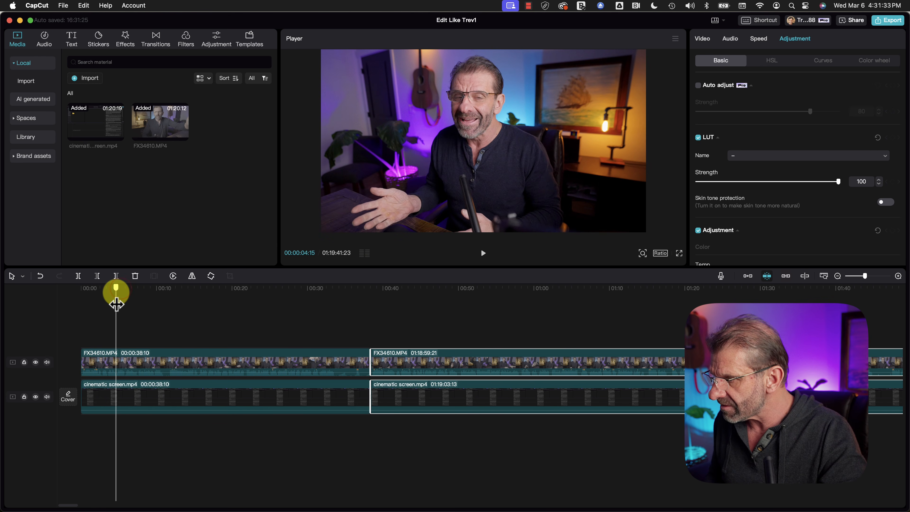
click(117, 304)
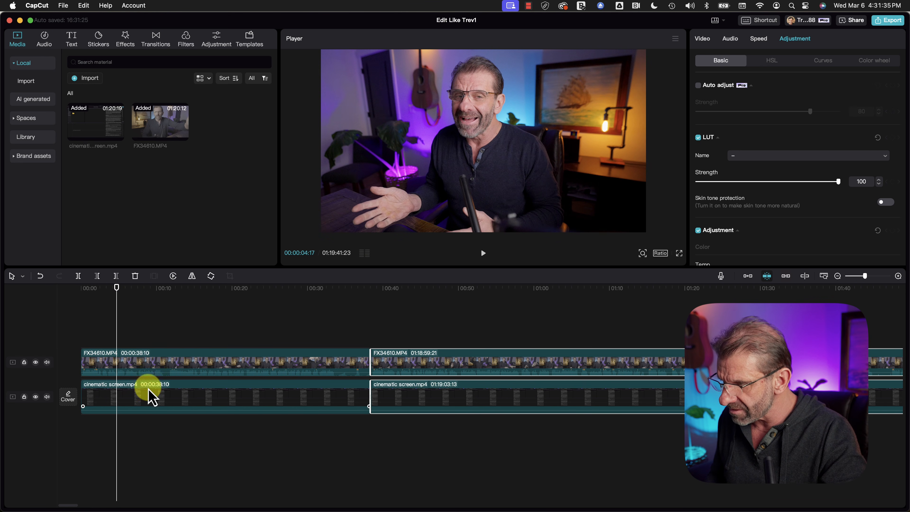
click(173, 327)
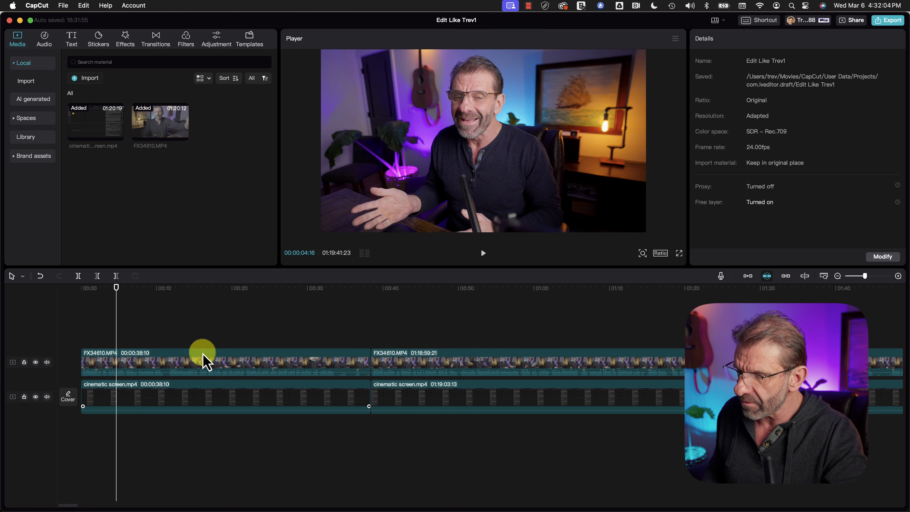
drag(221, 333, 194, 443)
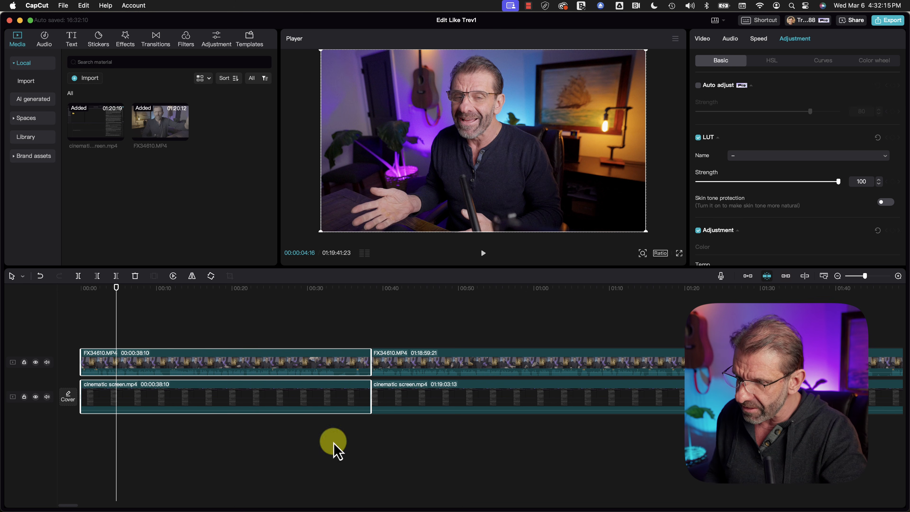
key(w)
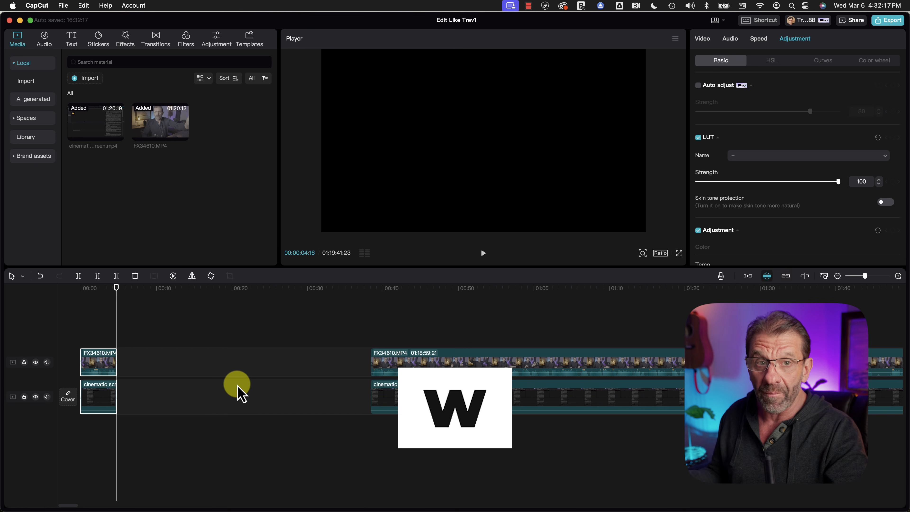
Step: Move the remaining segments of both clips together against the trimmed first segments, and play across the join
drag(335, 319, 408, 412)
drag(441, 365, 189, 367)
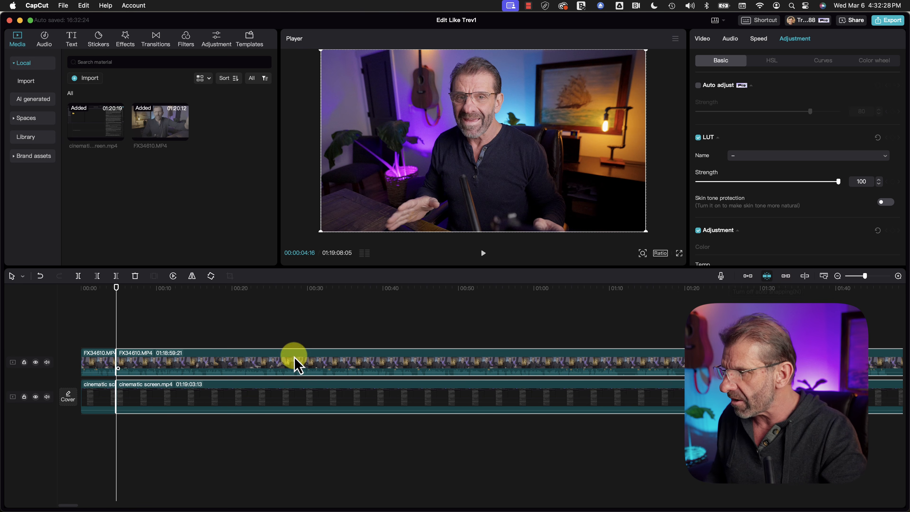
key(space)
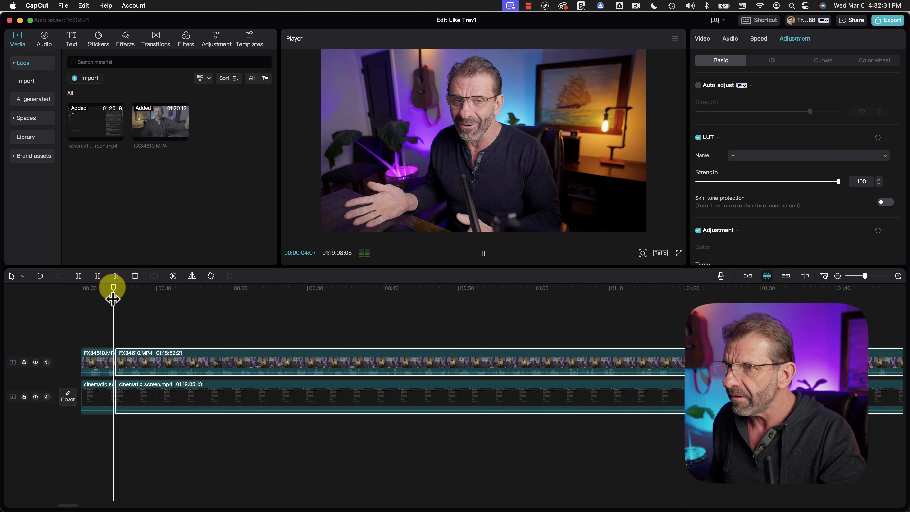
key(space)
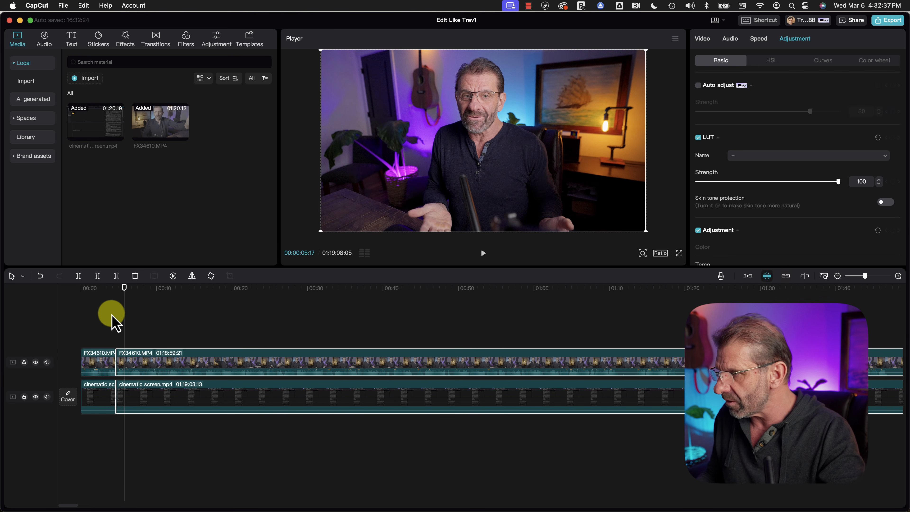
Step: Trim the start of both second segments at 00:00:04:22 and close the gap to the first segments
scroll(111, 320, up, 5)
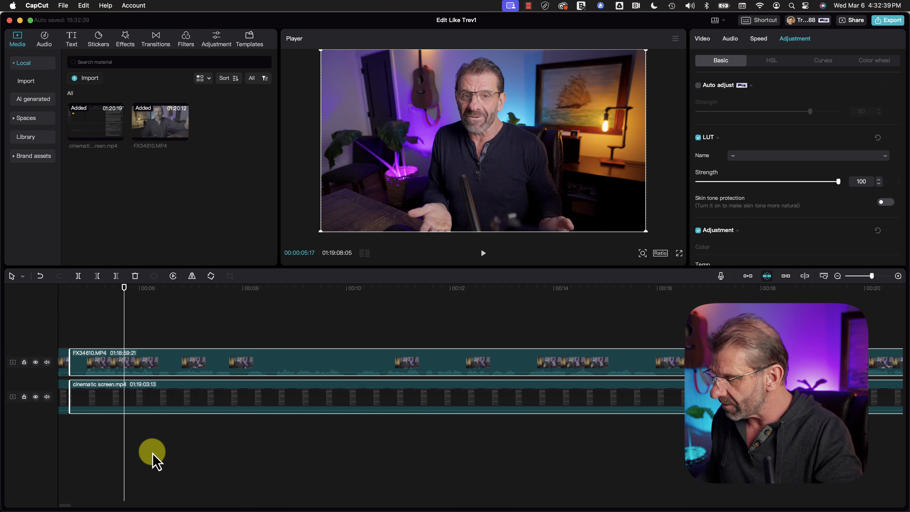
scroll(132, 451, left, 5)
click(339, 288)
drag(340, 292, 336, 295)
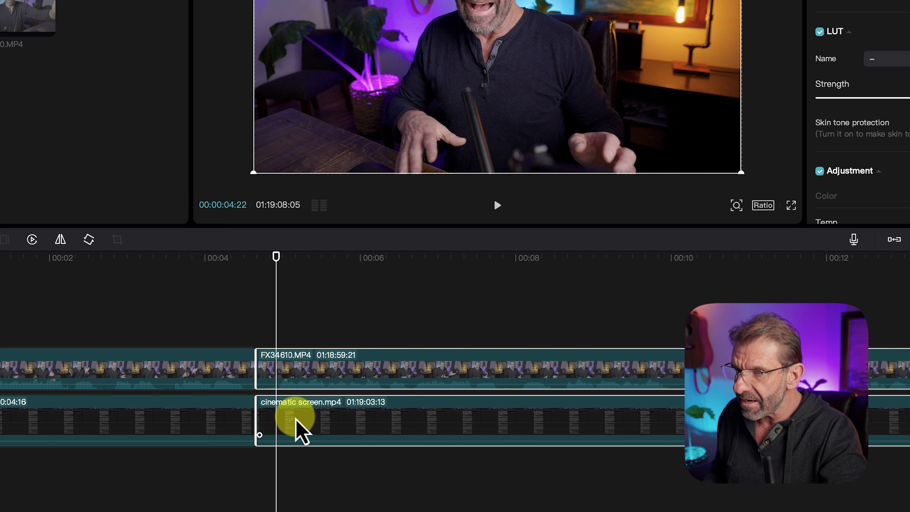
key(q)
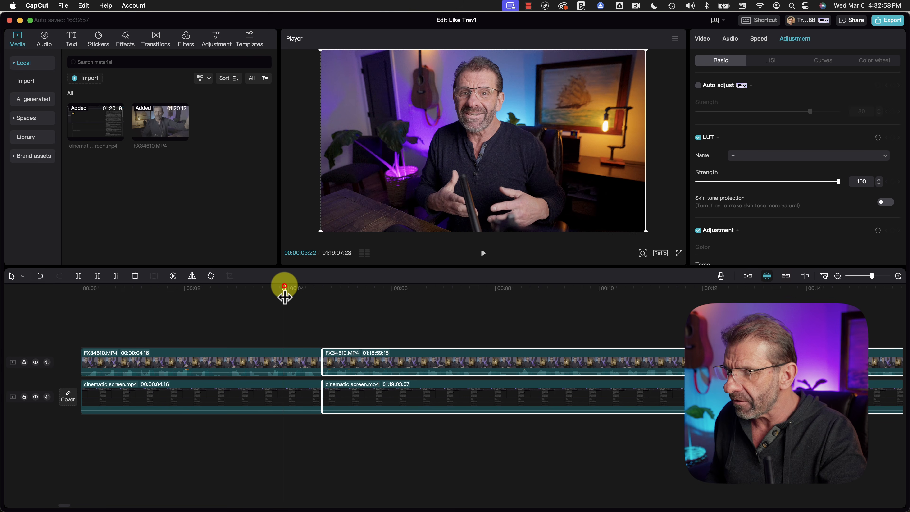
Step: Trim the end of both first segments to 00:00:04:12 and move the remaining segments up against them
key(space)
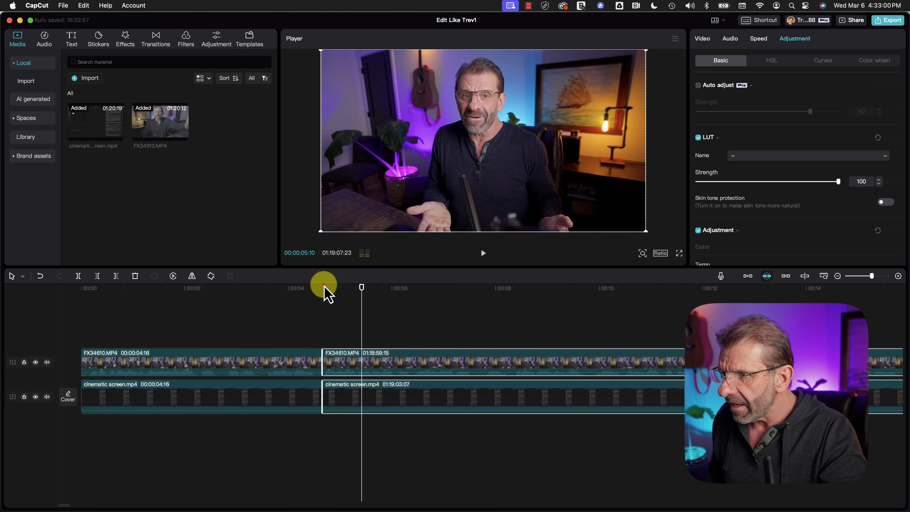
click(315, 287)
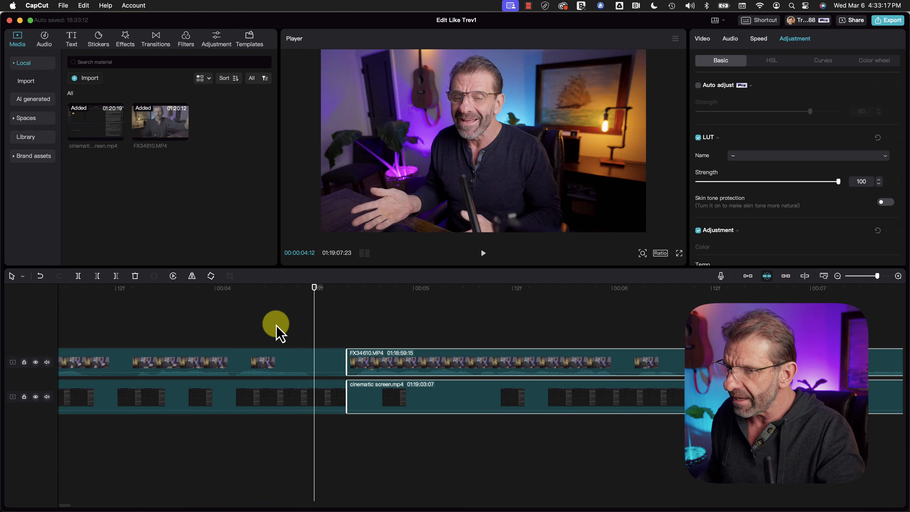
key(super+plus)
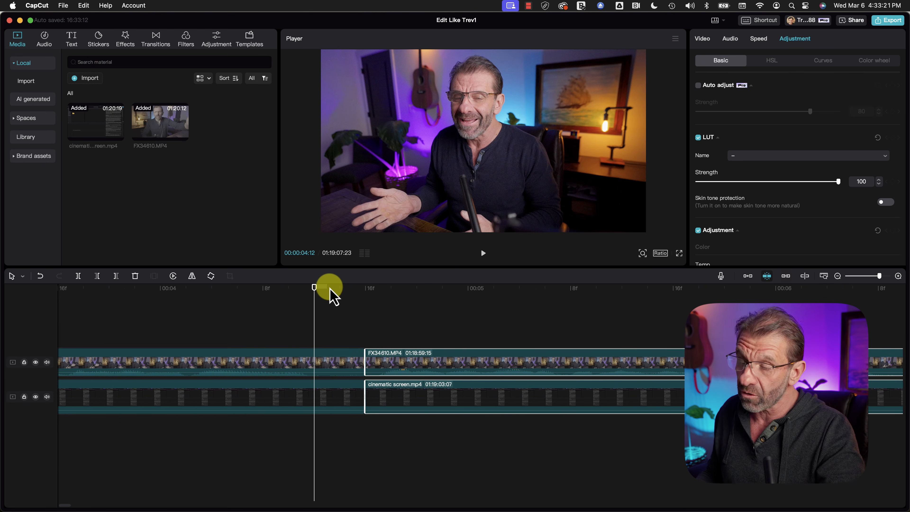
drag(330, 309, 374, 371)
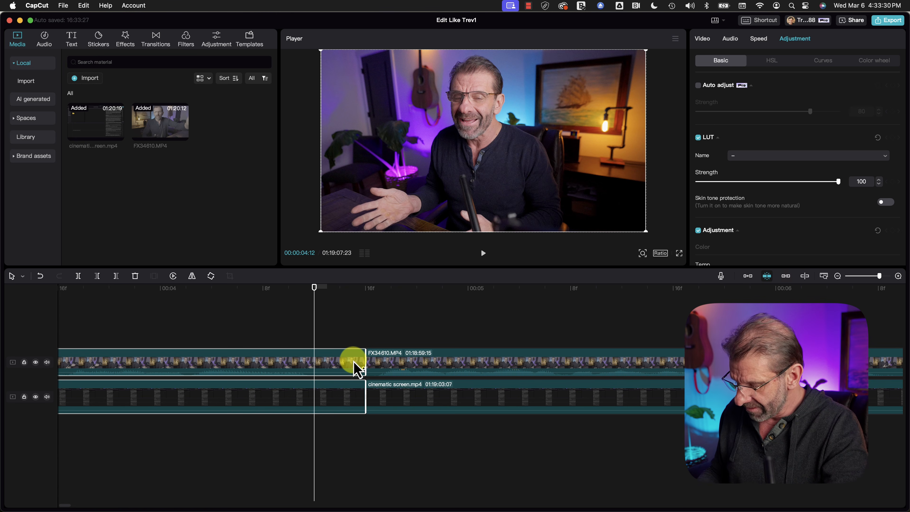
key(w)
drag(392, 329, 405, 372)
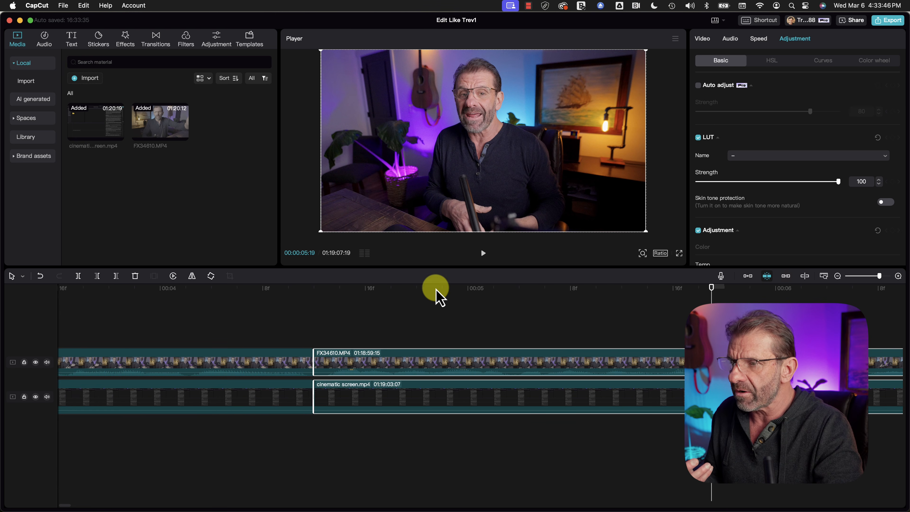
Step: Play the footage across the tightened cut, starting from about 00:00:04:04
click(365, 314)
drag(372, 286, 216, 292)
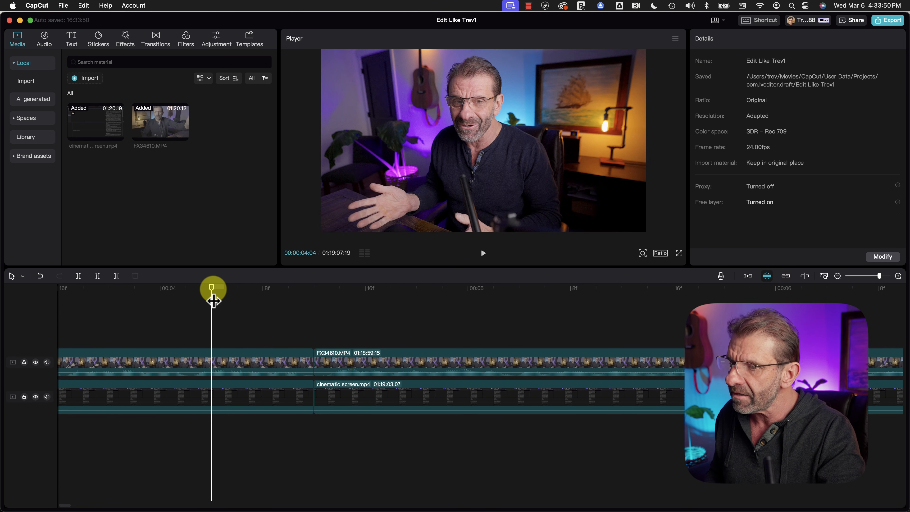
key(space)
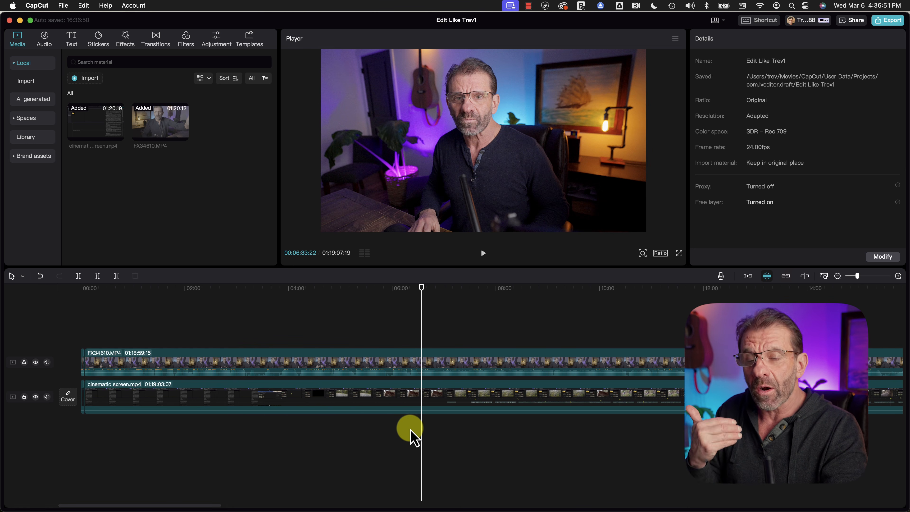
Step: Split both clips at 00:06:33:22 and delete the screen recording's long segment before the split
drag(457, 343, 431, 447)
key(super+b)
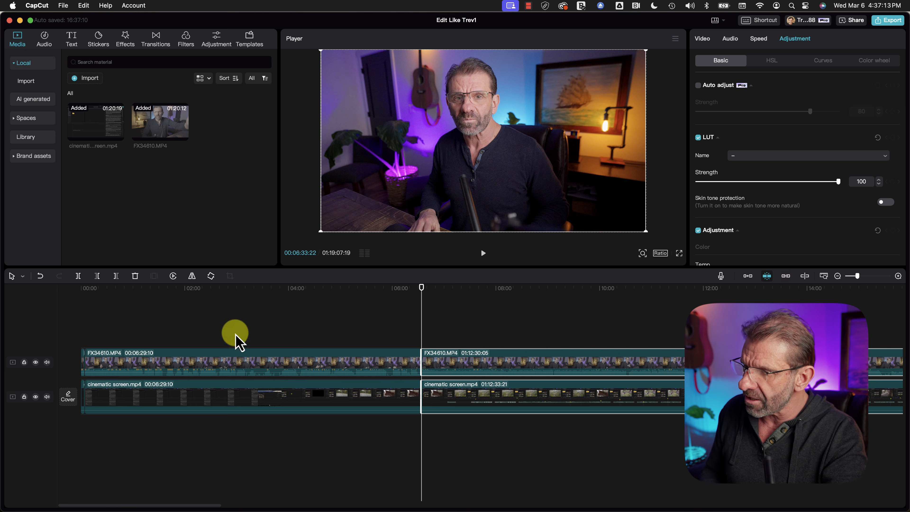
click(318, 444)
click(100, 394)
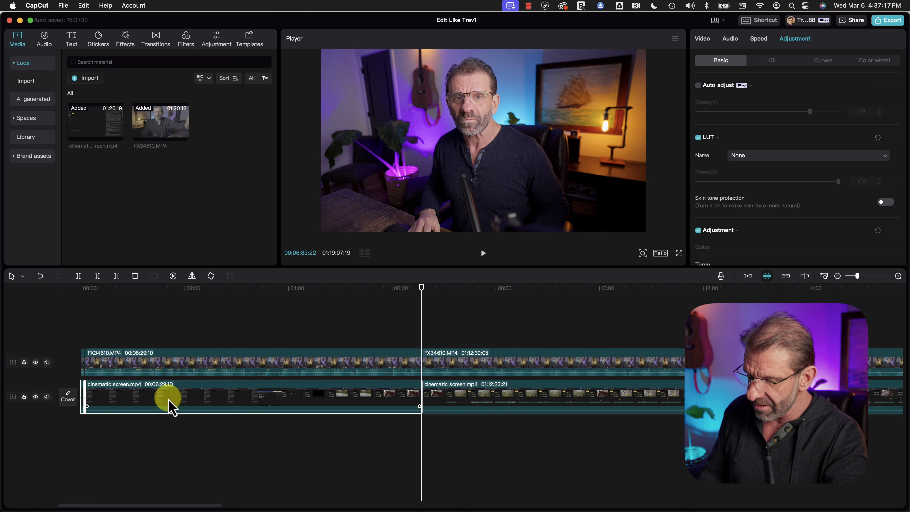
key(Delete)
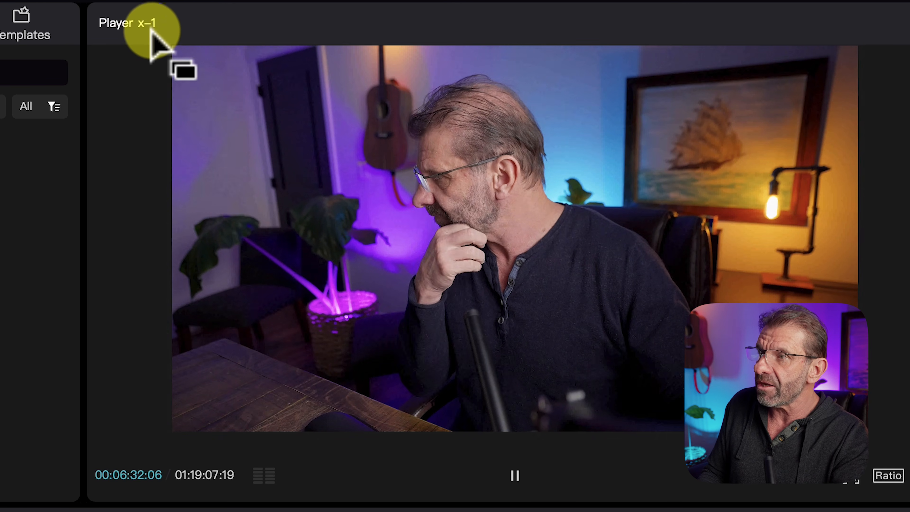
Step: Play the talking-head footage backward and forward at double speed, and jump between the edit points around the split
key(j)
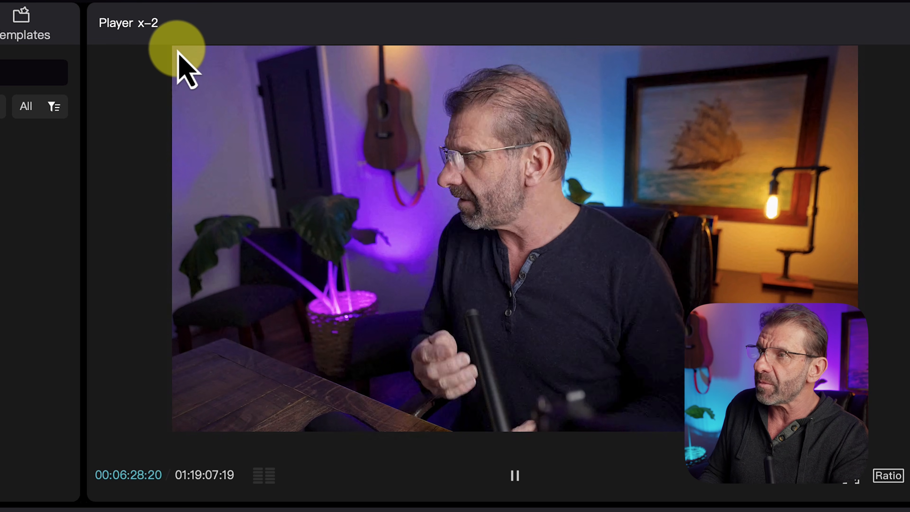
key(j)
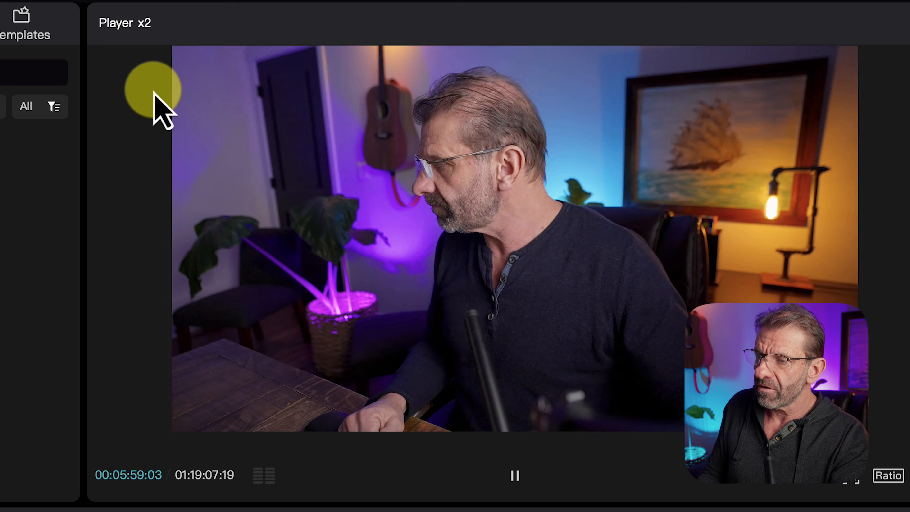
key(l)
key(l)
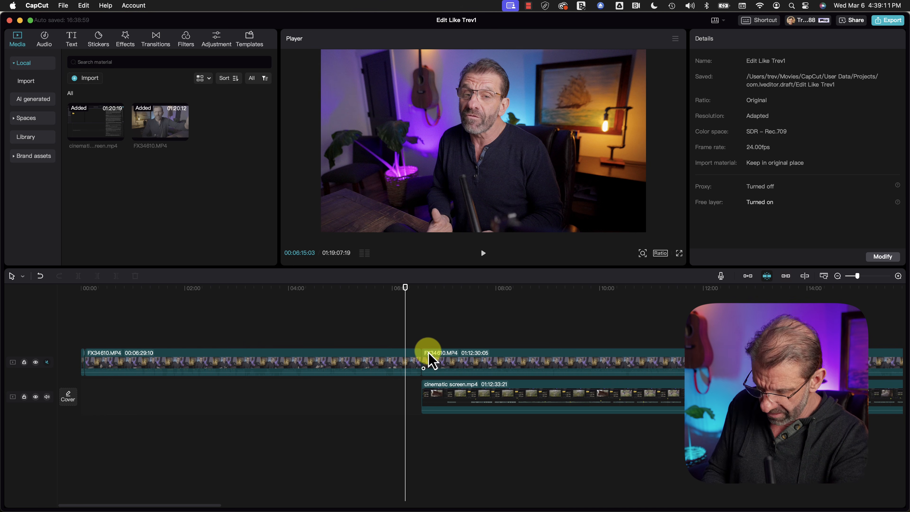
key(Down)
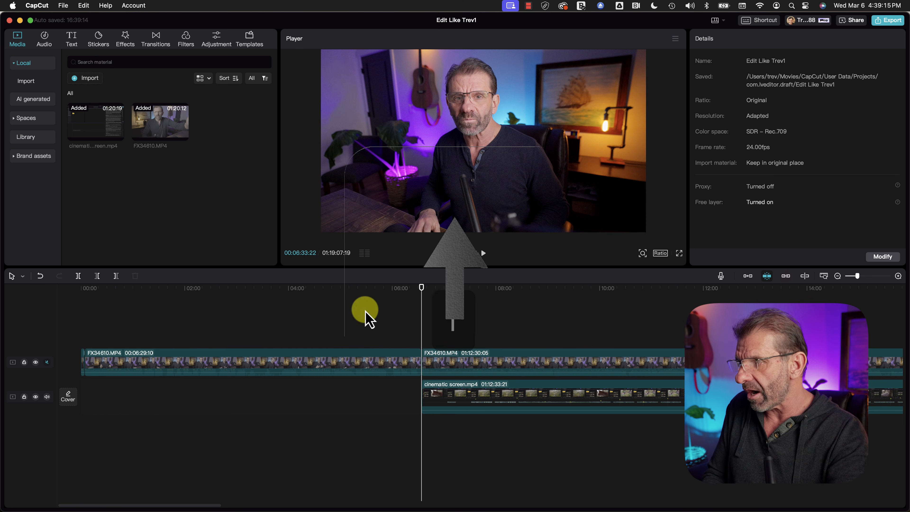
key(Up)
key(Down)
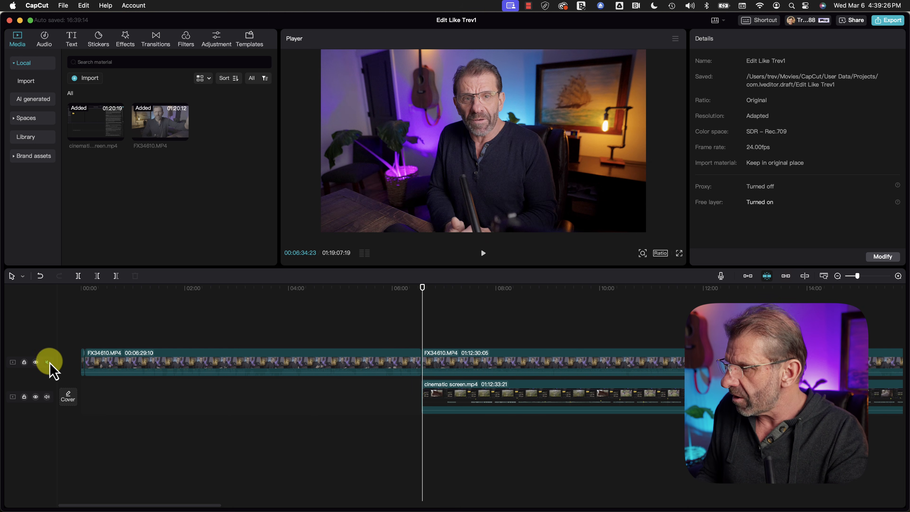
Step: Unmute the talking-head track, fast-play it to where the screen recording should take over, and split the talking-head clip at 00:06:46:11
click(47, 362)
key(l)
key(l)
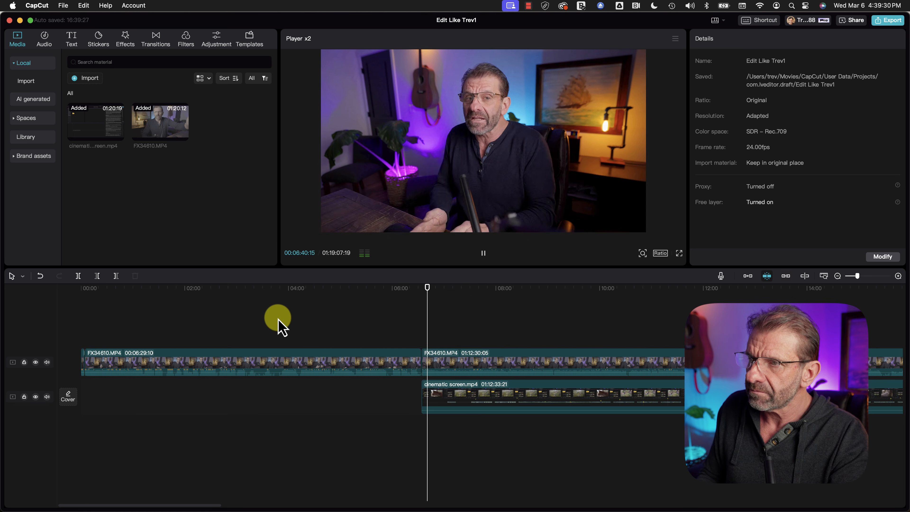
key(l)
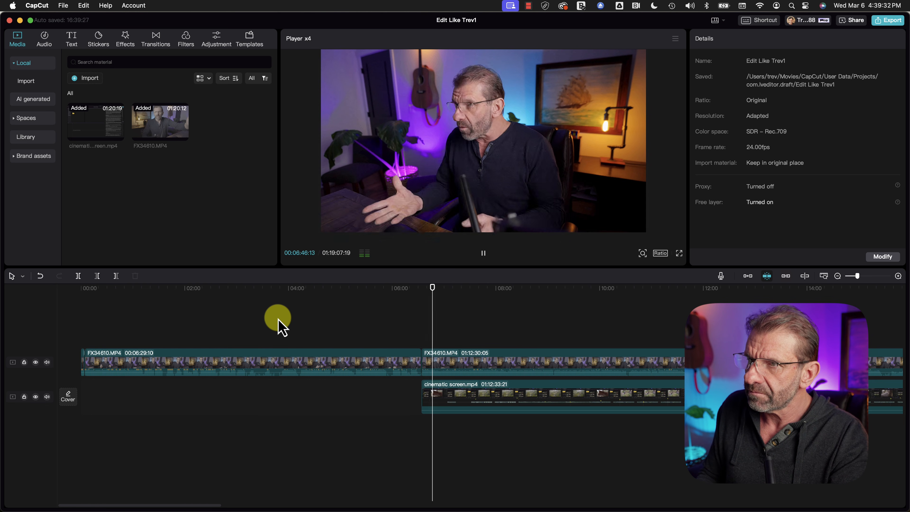
key(k)
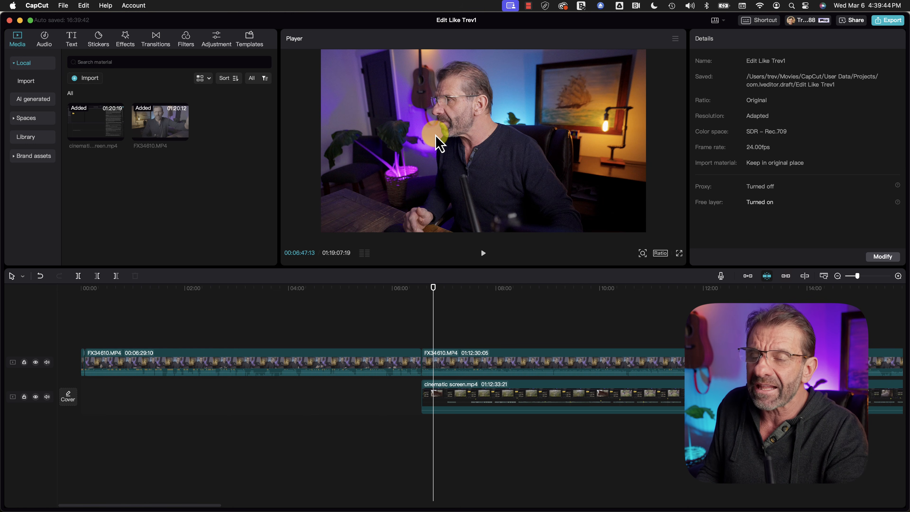
key(j)
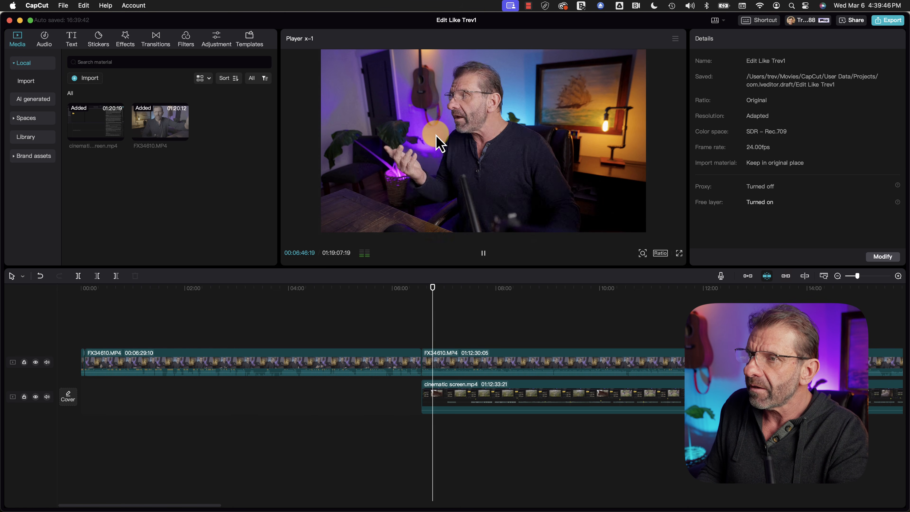
key(k)
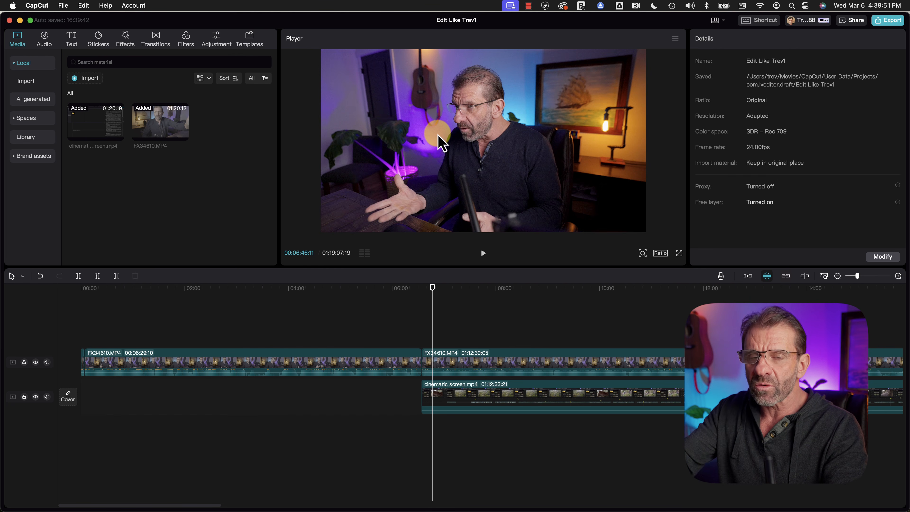
click(442, 141)
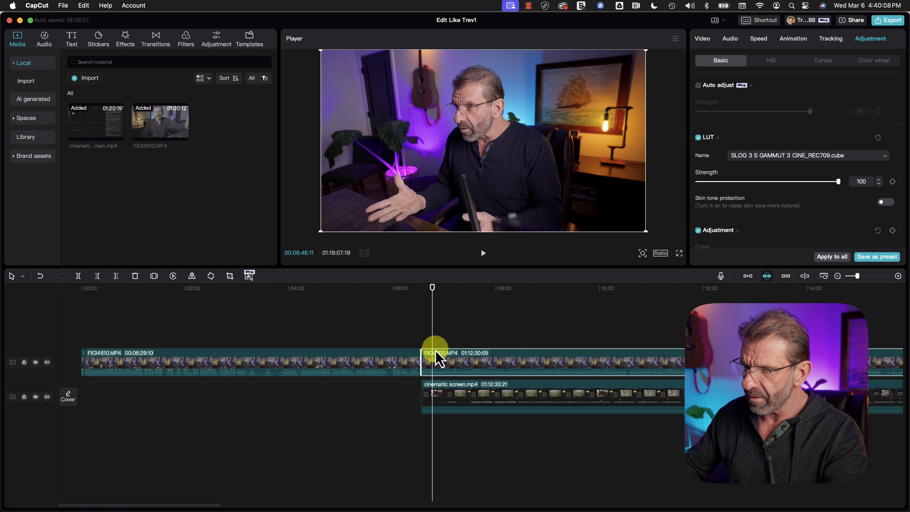
key(super+b)
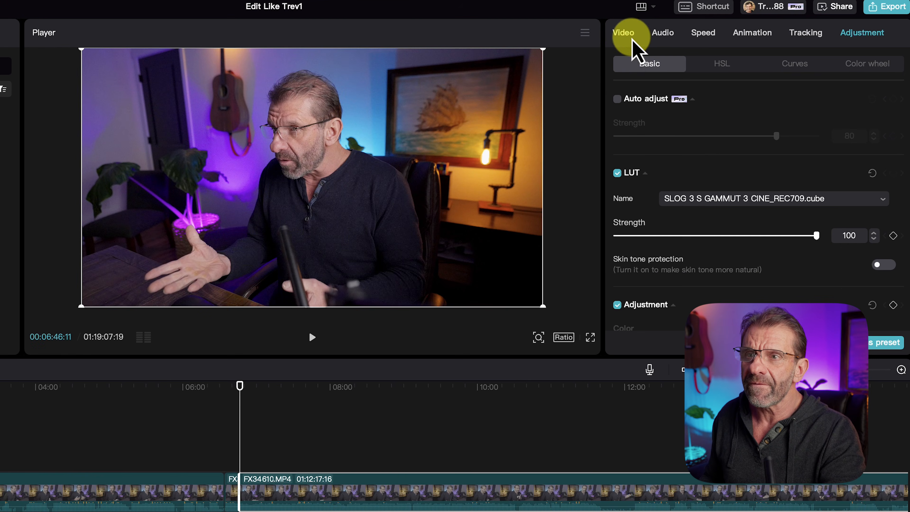
Step: Mask the talking-head clip after the split, trying the heart and star shapes before applying the rectangle
click(702, 38)
click(797, 69)
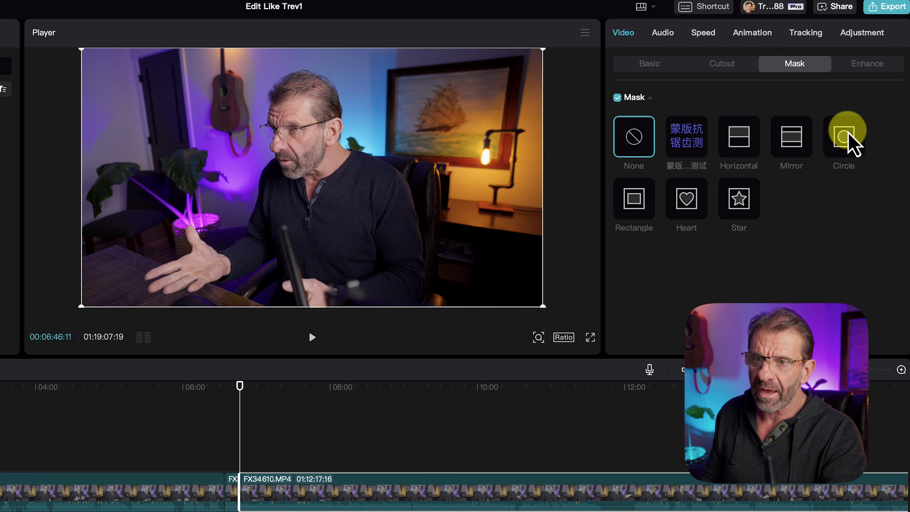
click(688, 204)
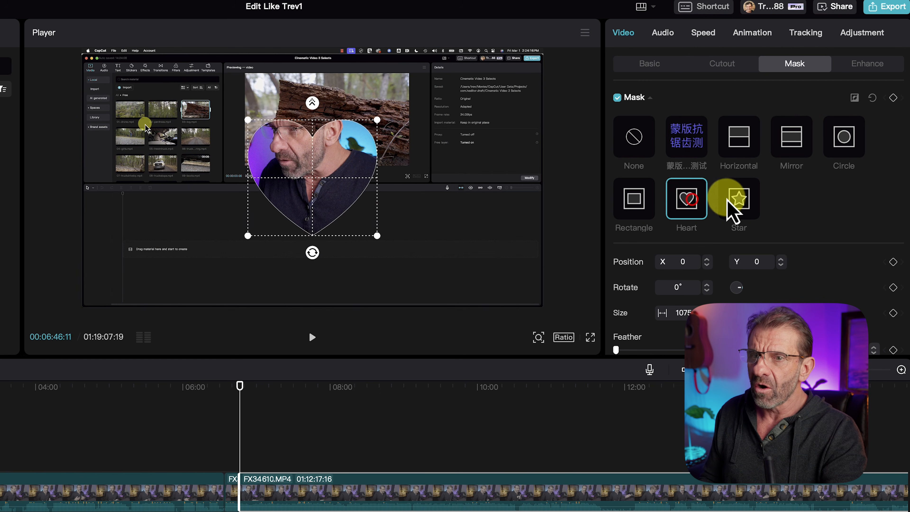
click(741, 200)
click(637, 208)
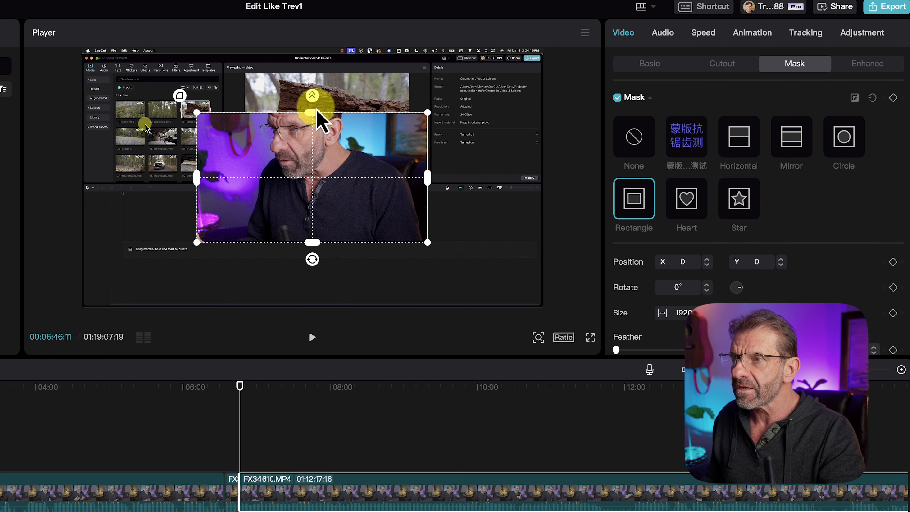
Step: Resize the rectangle mask to about 1486 by 1829 and frame the presenter at about X -60, Y 34
drag(312, 114, 311, 68)
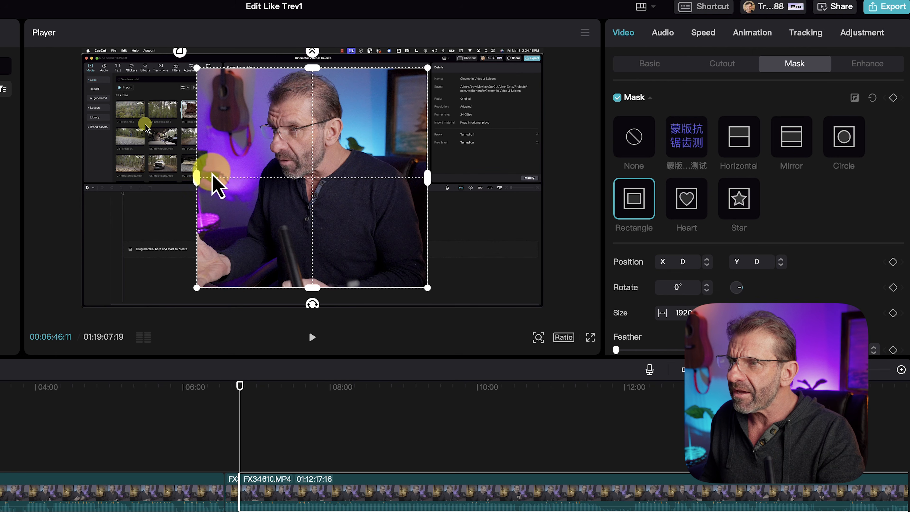
drag(201, 177, 240, 181)
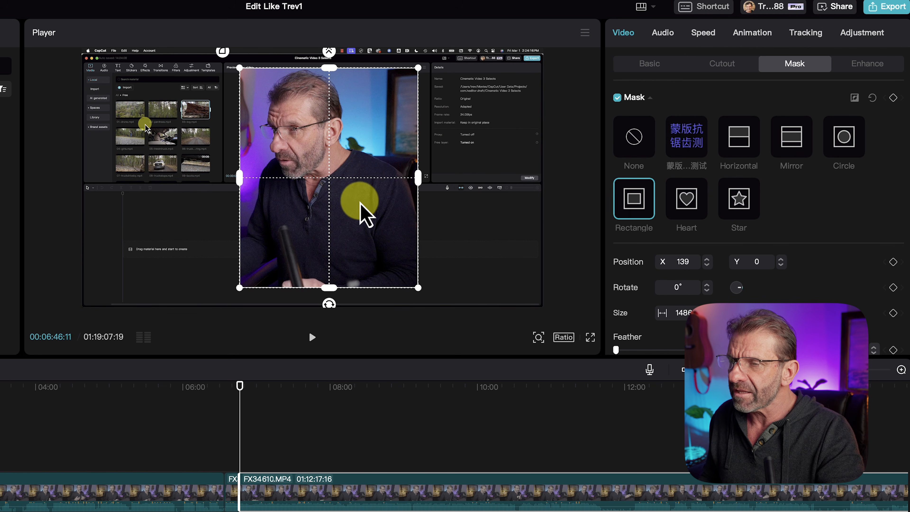
drag(368, 207, 344, 204)
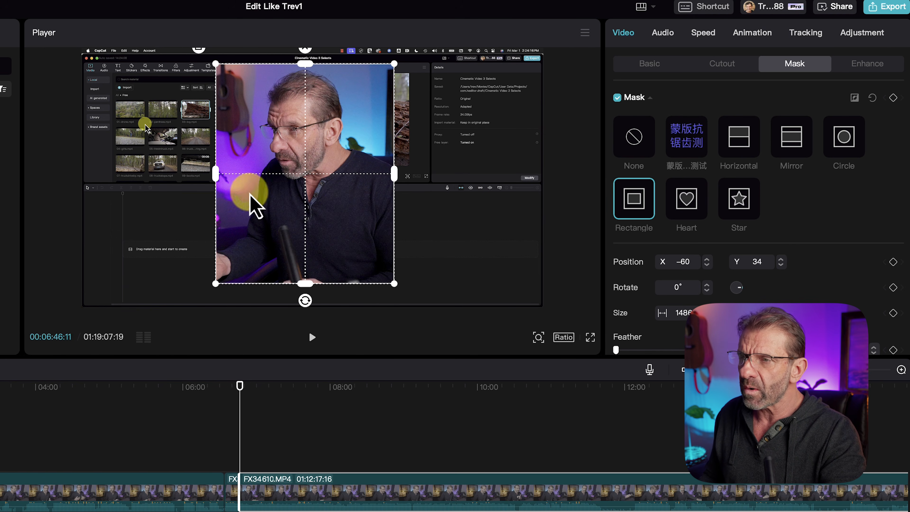
Step: Round the rectangle mask's corners to 15
scroll(781, 247, down, 3)
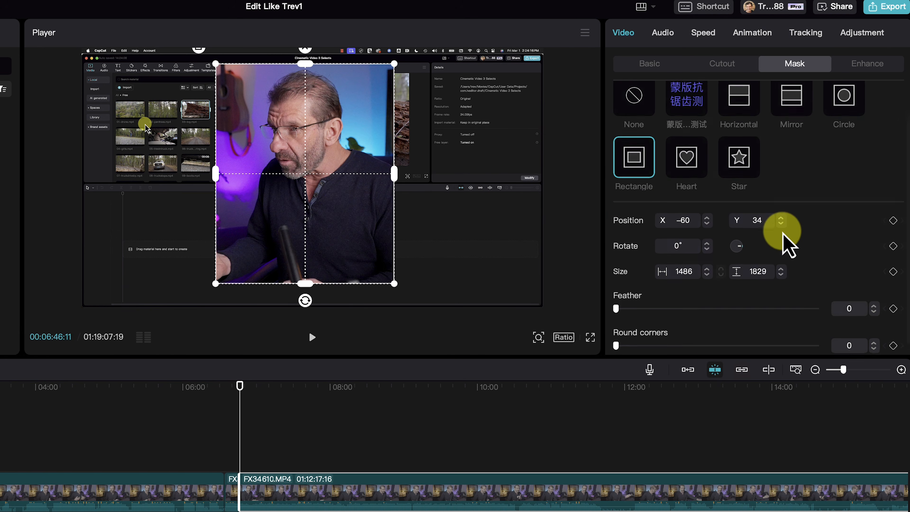
drag(615, 297, 590, 292)
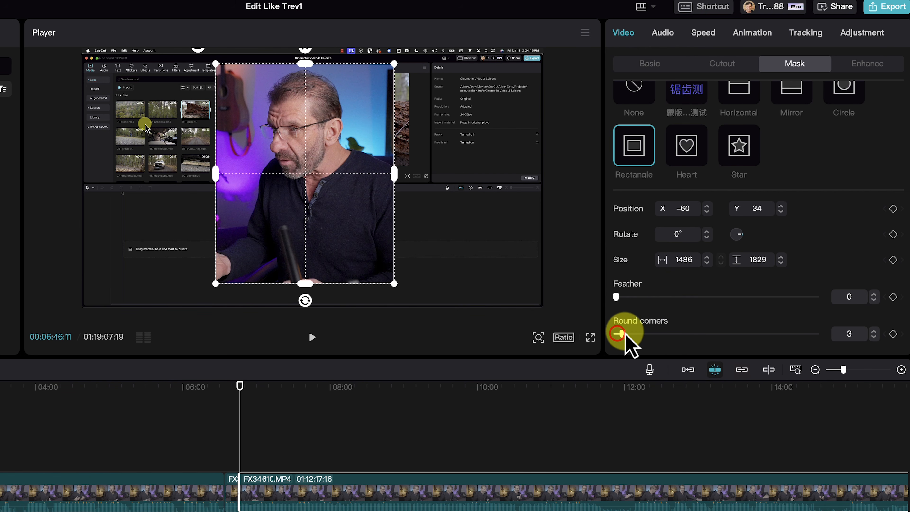
drag(624, 333, 653, 334)
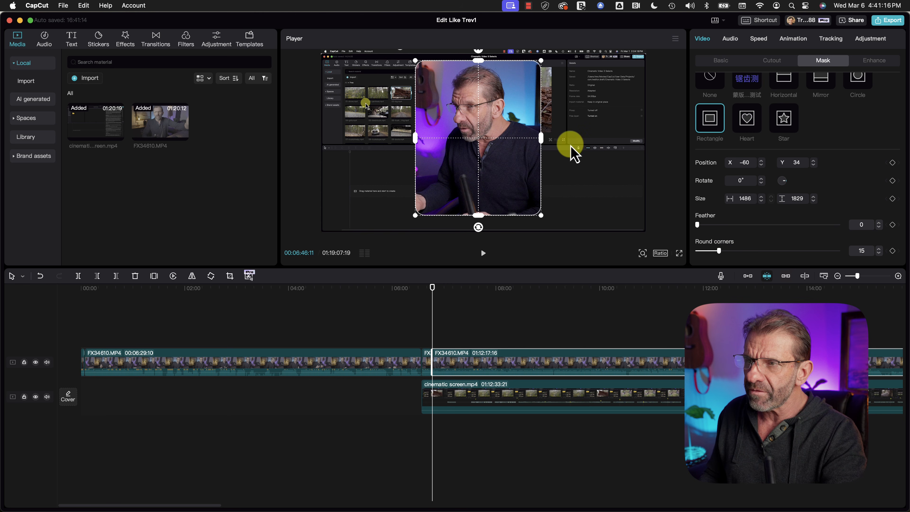
Step: Try moving only the mask to the frame's lower-right corner, and undo that move
drag(496, 175, 600, 217)
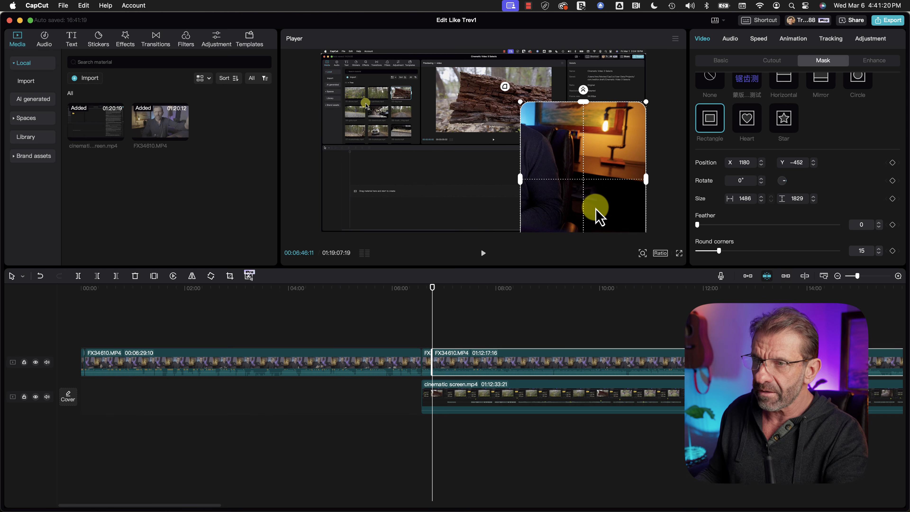
key(super+z)
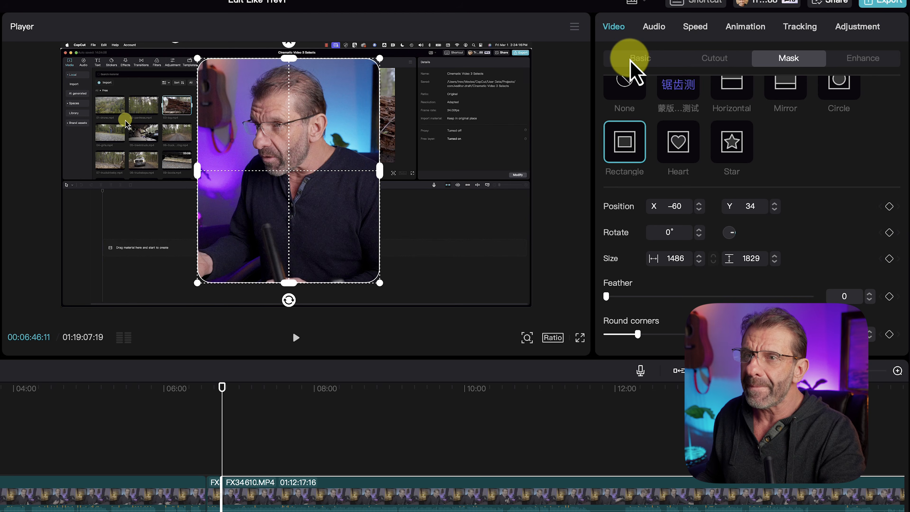
Step: Scale the masked talking-head clip to 54% and place it near the frame's lower-right corner at about X 1399, Y -462
click(714, 60)
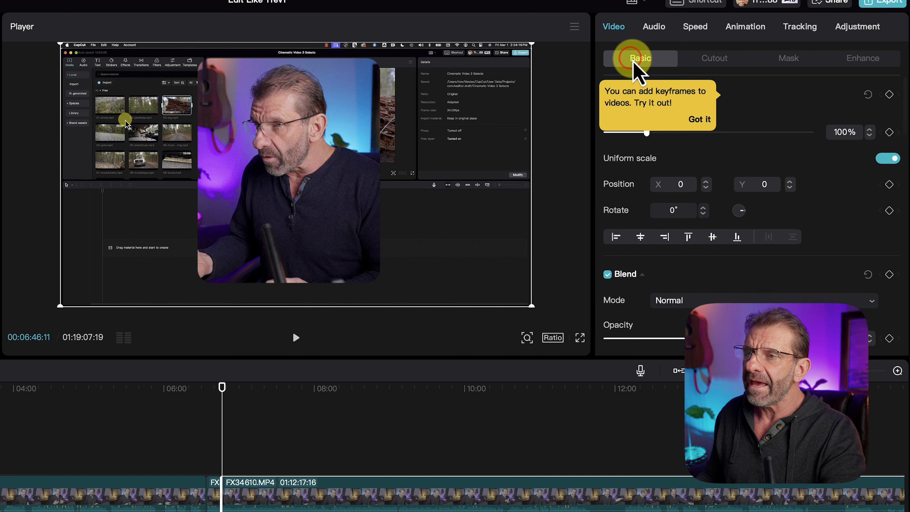
drag(253, 162, 377, 172)
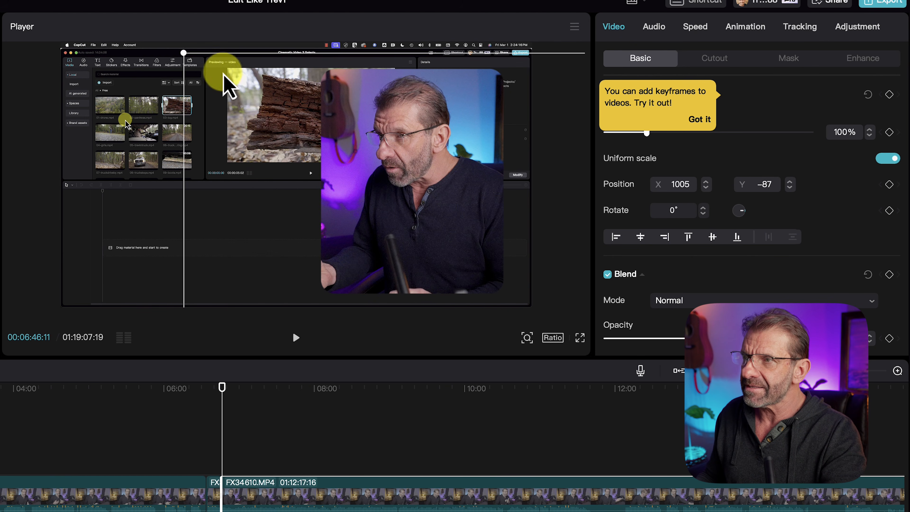
click(697, 120)
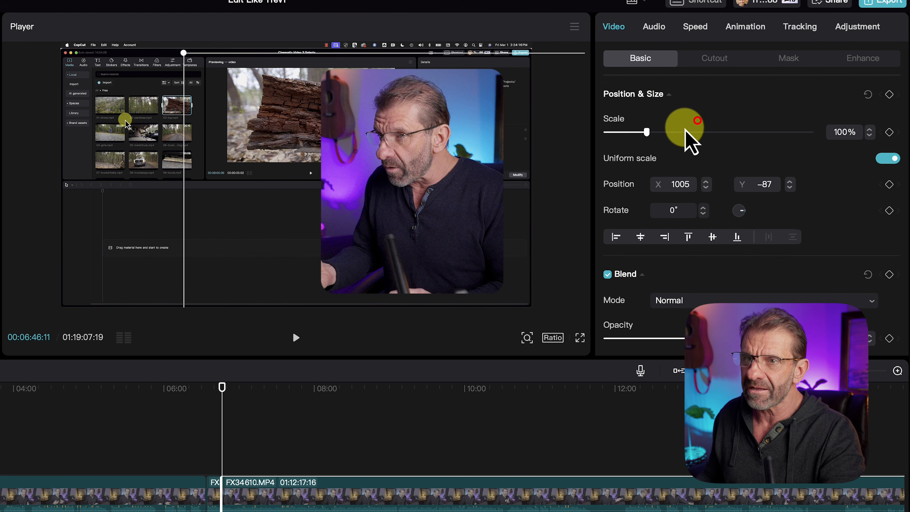
drag(646, 131, 636, 131)
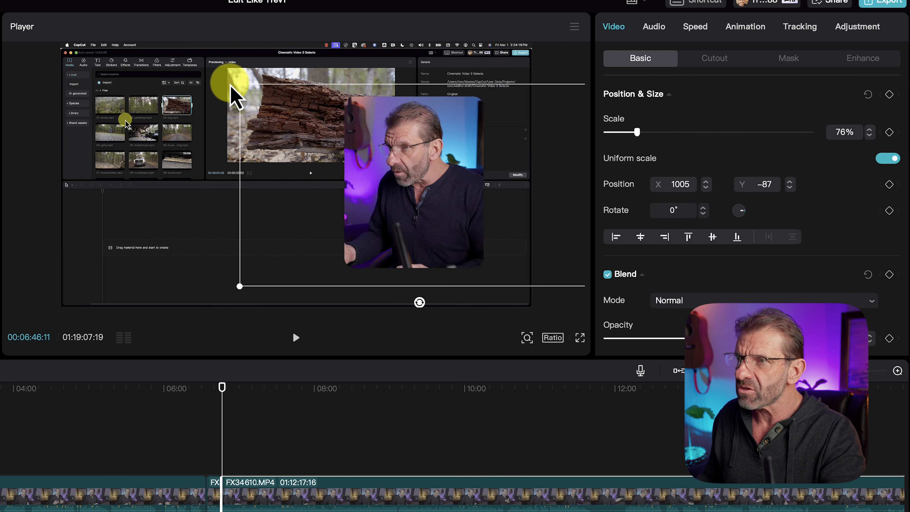
drag(239, 84, 323, 123)
drag(410, 151, 472, 201)
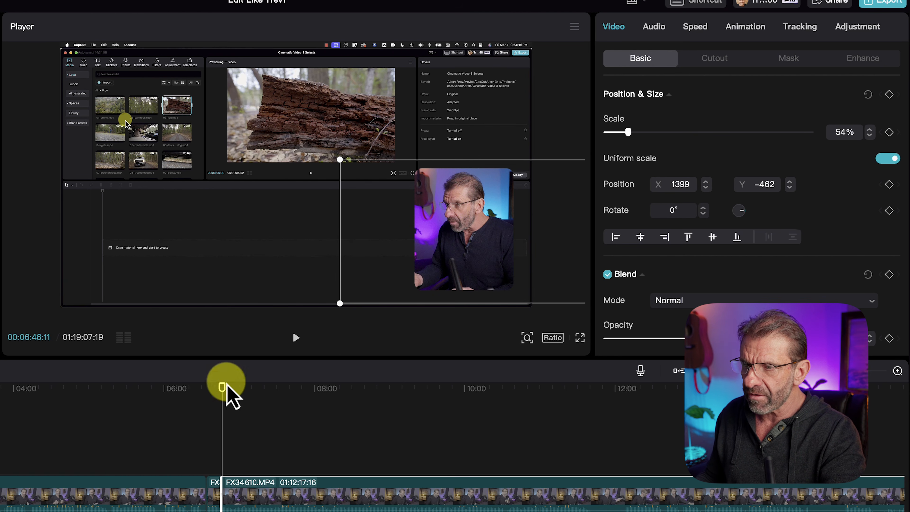
Step: Check the masked overlay at about 00:07:04:23, mute the talking-head track, and play on through the footage
click(245, 422)
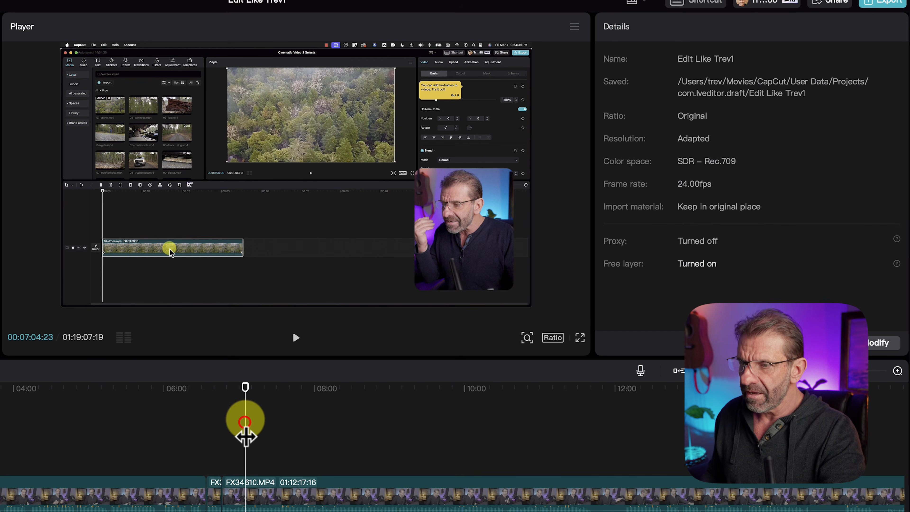
click(1, 496)
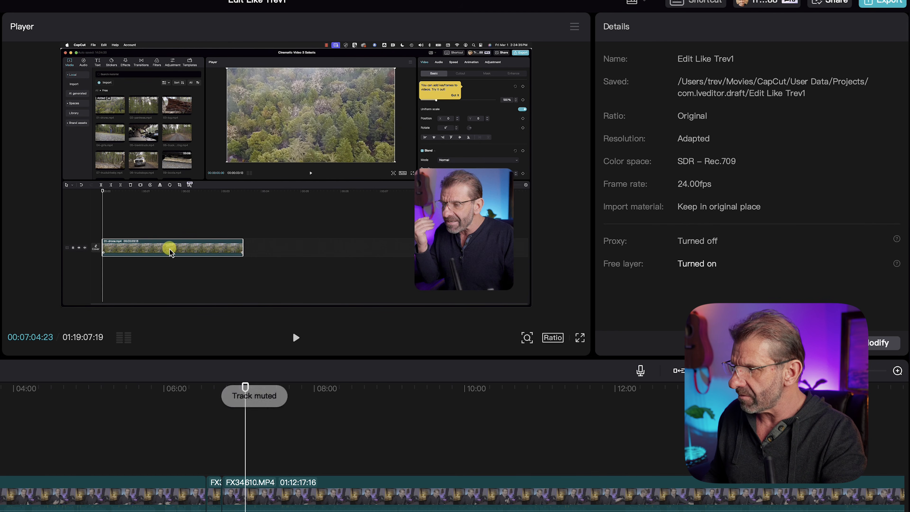
key(space)
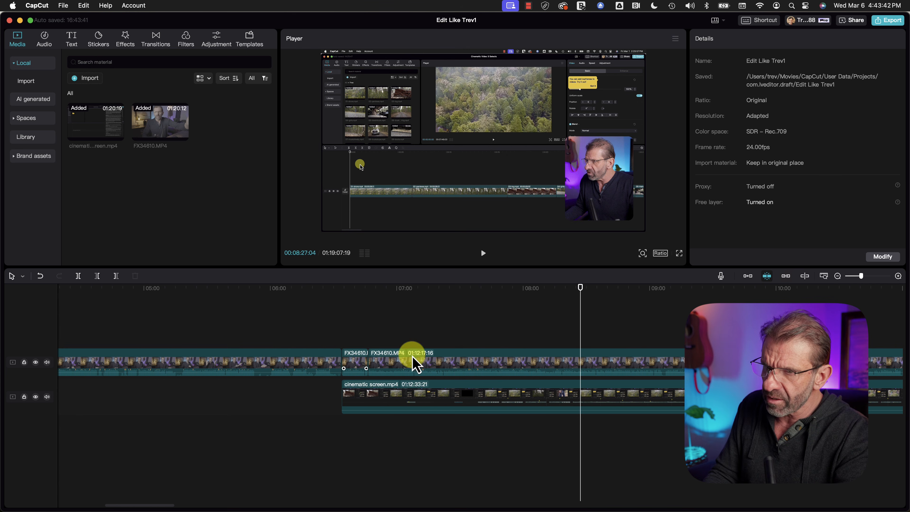
Step: Play both tracks from about 00:08:27:04 and replay from about 00:08:29 to locate where the unwanted section starts
key(space)
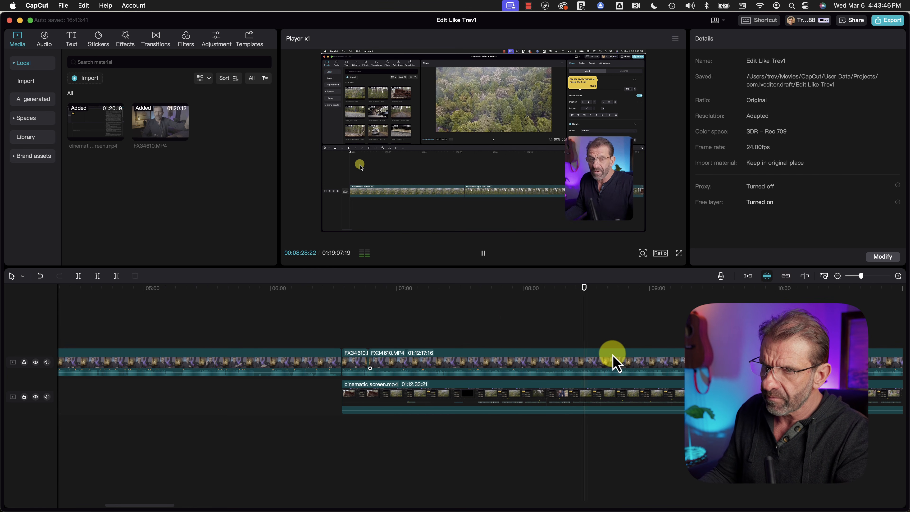
scroll(577, 331, up, 3)
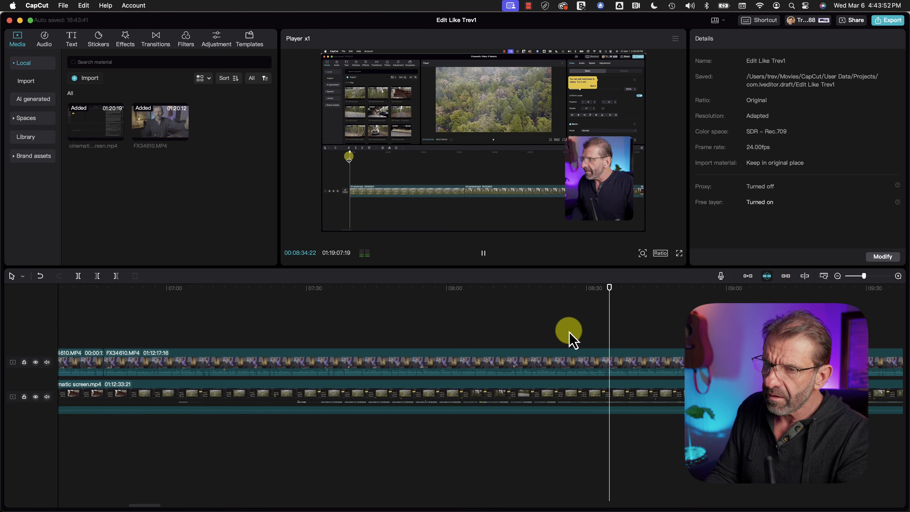
key(space)
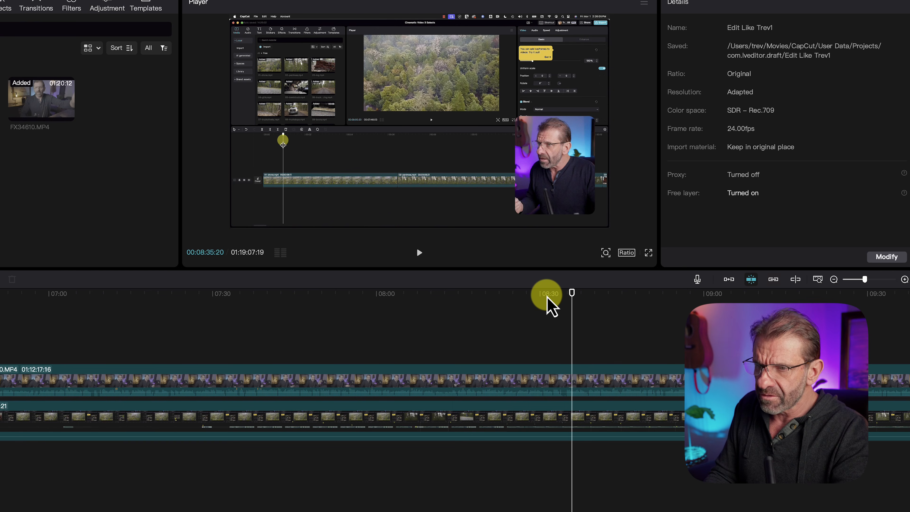
drag(548, 293, 534, 300)
key(space)
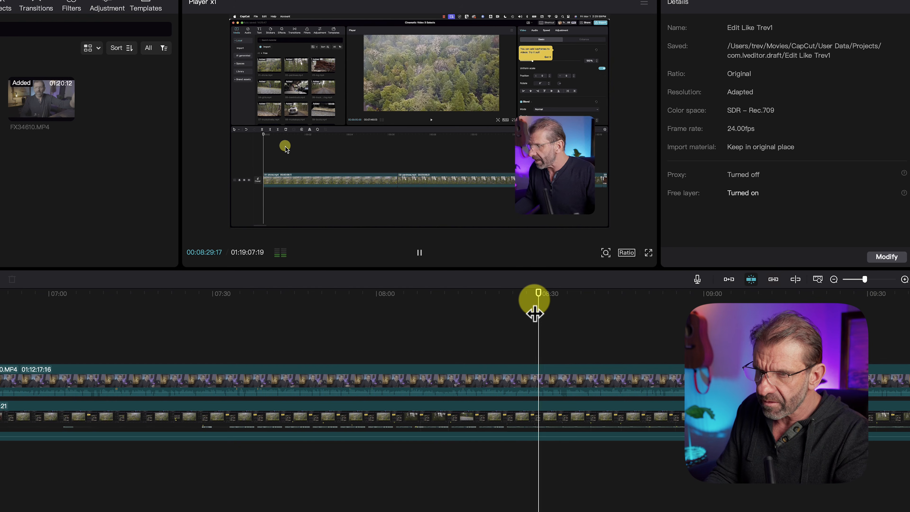
key(space)
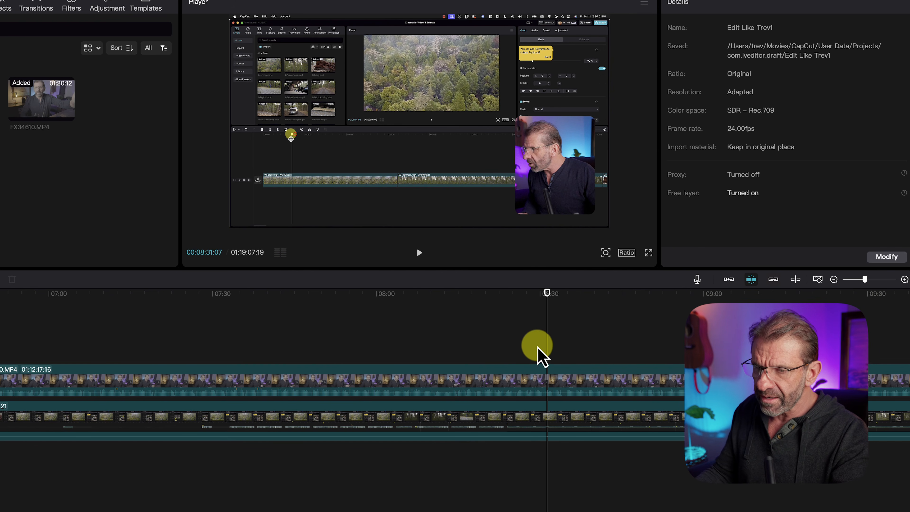
Step: Split the talking-head and screen-recording clips together at 00:08:30:07
scroll(533, 349, up, 10)
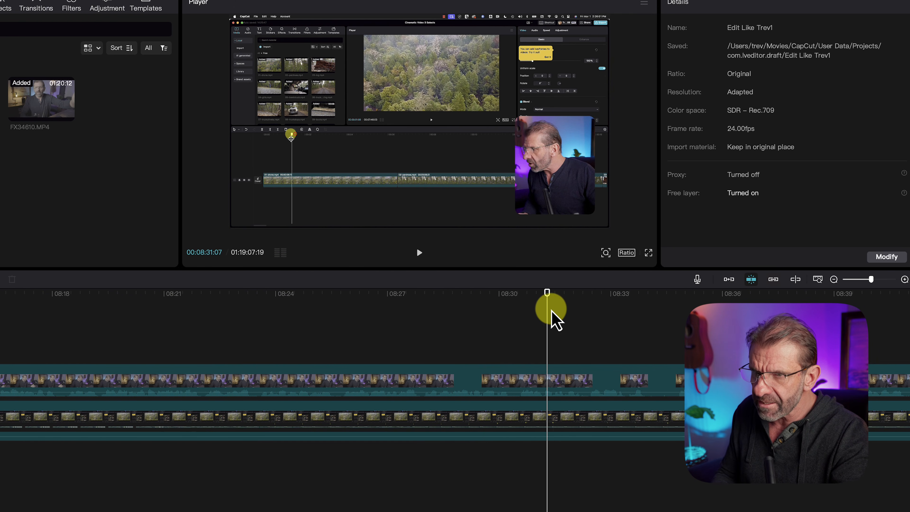
drag(553, 293, 510, 317)
drag(559, 324, 553, 479)
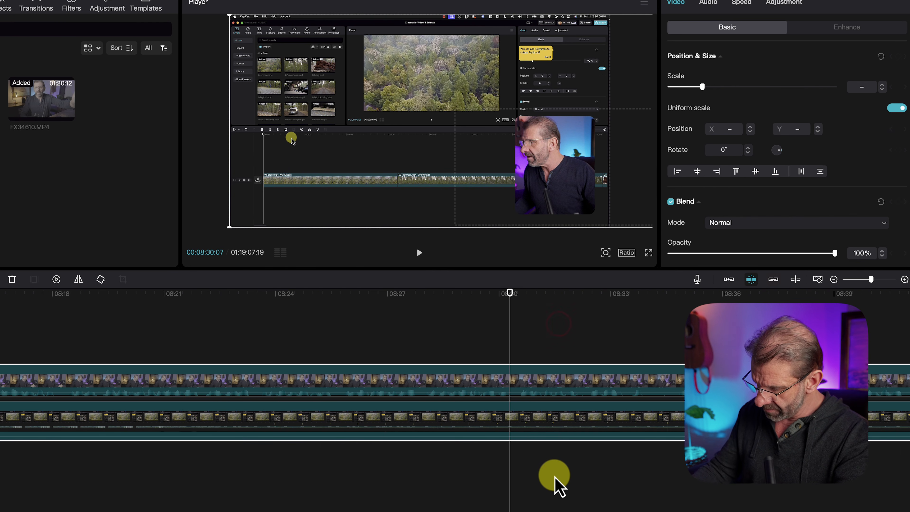
key(super+b)
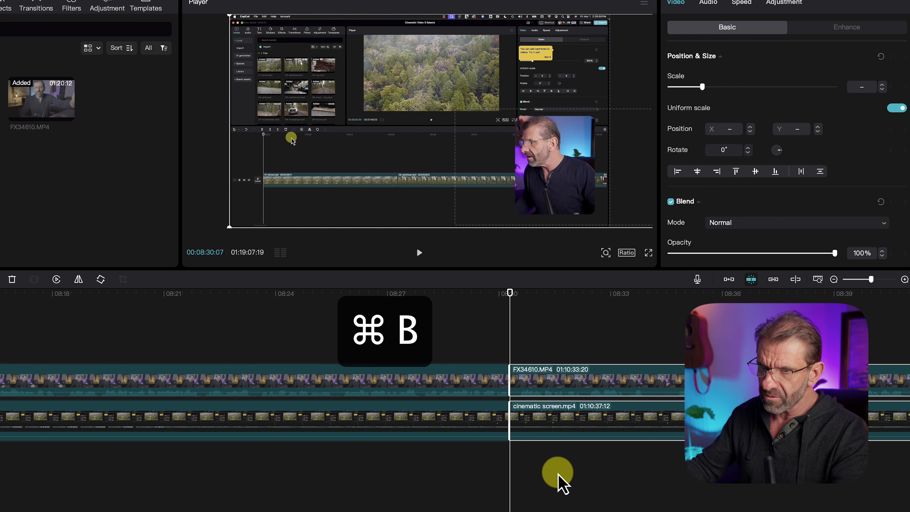
Step: Split both clips at 00:08:34:19, delete the segment between the two splits, and close the gap on both tracks
click(678, 294)
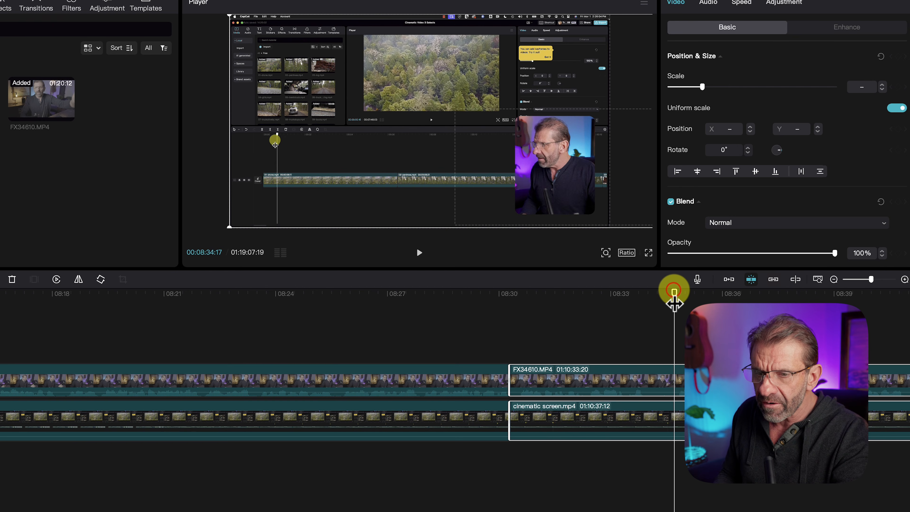
key(space)
click(678, 295)
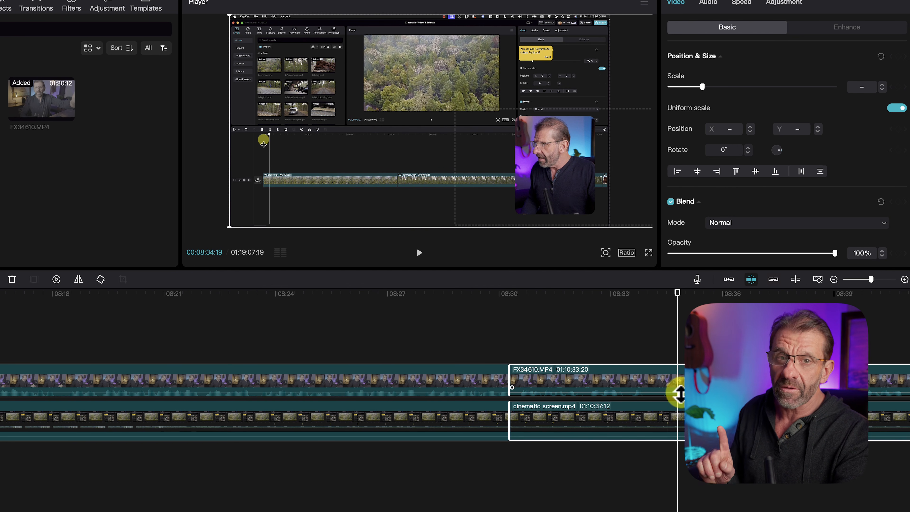
click(440, 421)
click(589, 379)
key(Delete)
drag(639, 319, 701, 429)
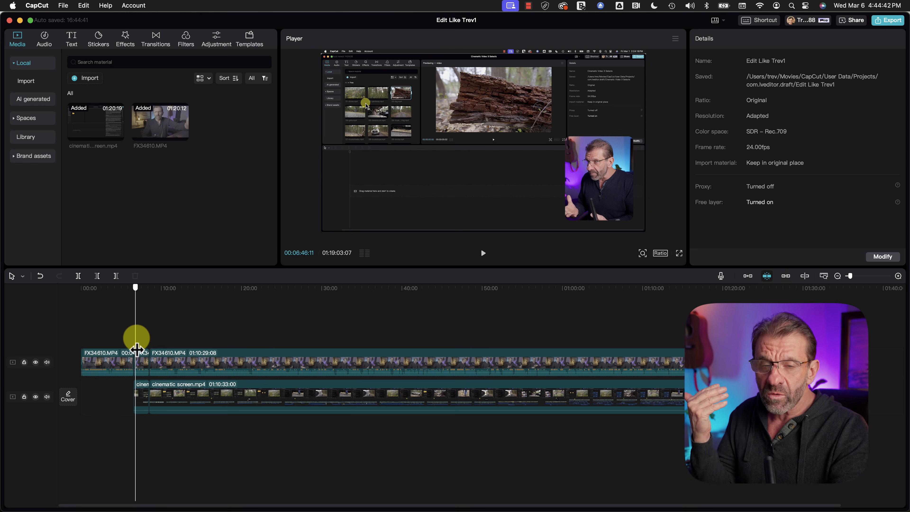
Step: Split the screen-recording and talking-head clips at 00:09:30:12, where the next unwanted section ends
drag(136, 347, 256, 335)
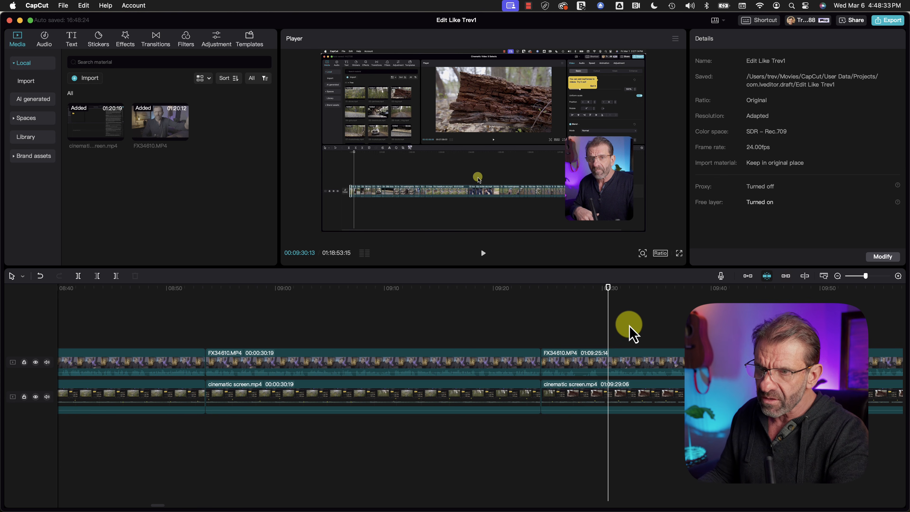
drag(608, 295, 607, 297)
key(super+b)
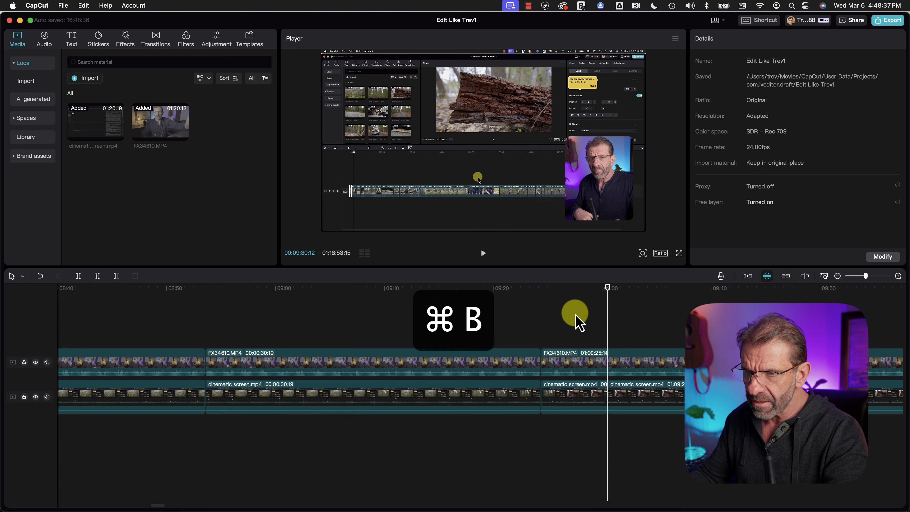
click(612, 357)
mouse_move(608, 290)
mouse_down()
mouse_move(575, 293)
mouse_move(607, 300)
mouse_up()
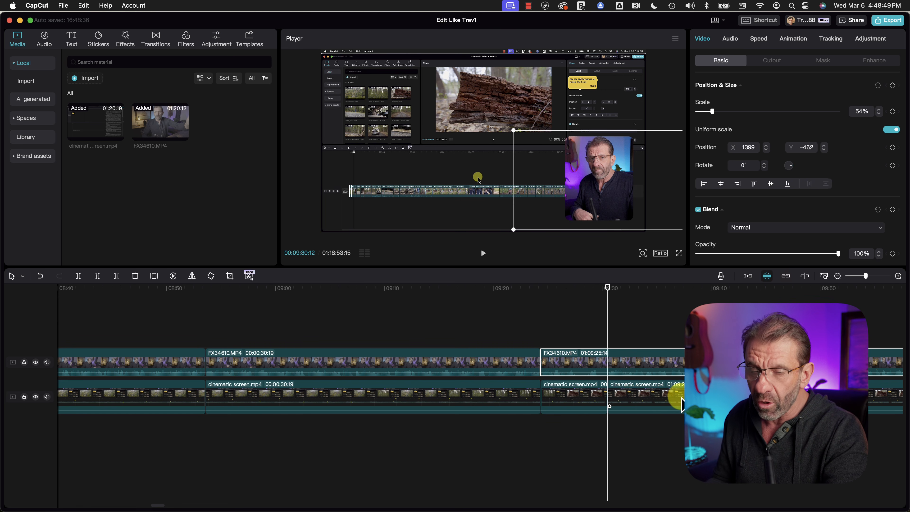
drag(664, 328, 659, 457)
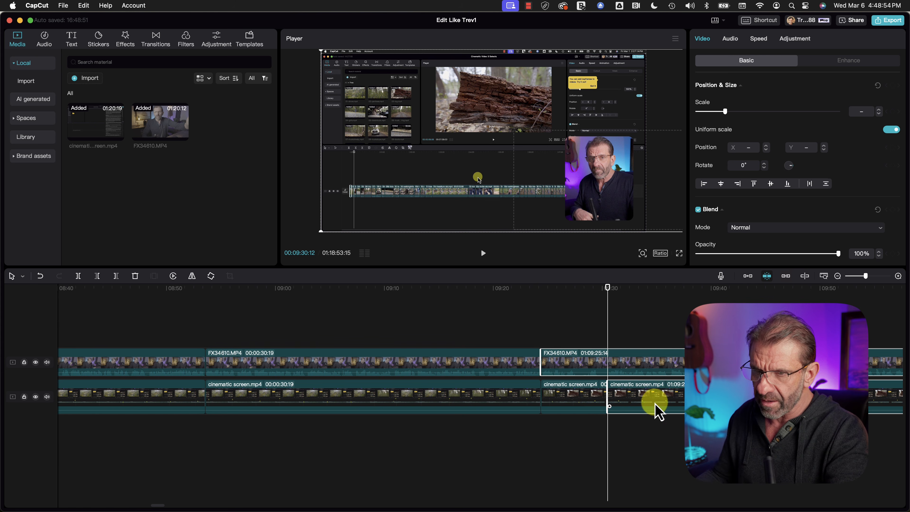
key(cmd+b)
Step: Delete the short segments before the 00:09:30:12 split on both tracks and move the remaining clips together to close the gap
drag(566, 325, 584, 427)
key(Delete)
drag(572, 336, 679, 426)
drag(670, 373, 597, 365)
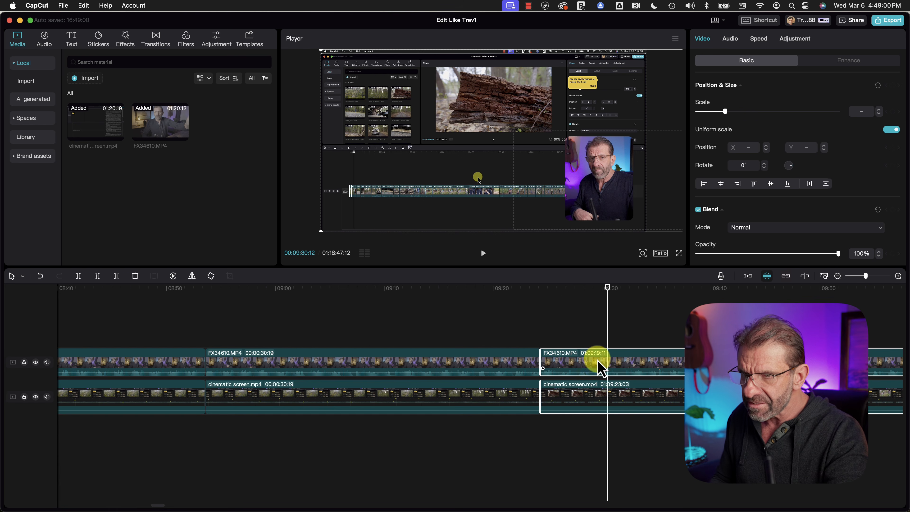
Step: Play on past the last cut and split only the talking-head clip on the upper track at 00:09:36:02
drag(534, 292, 704, 302)
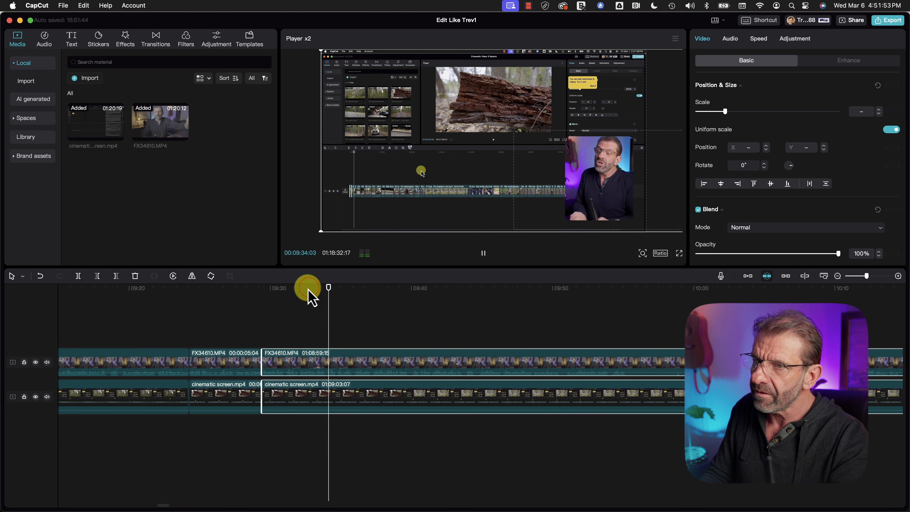
key(space)
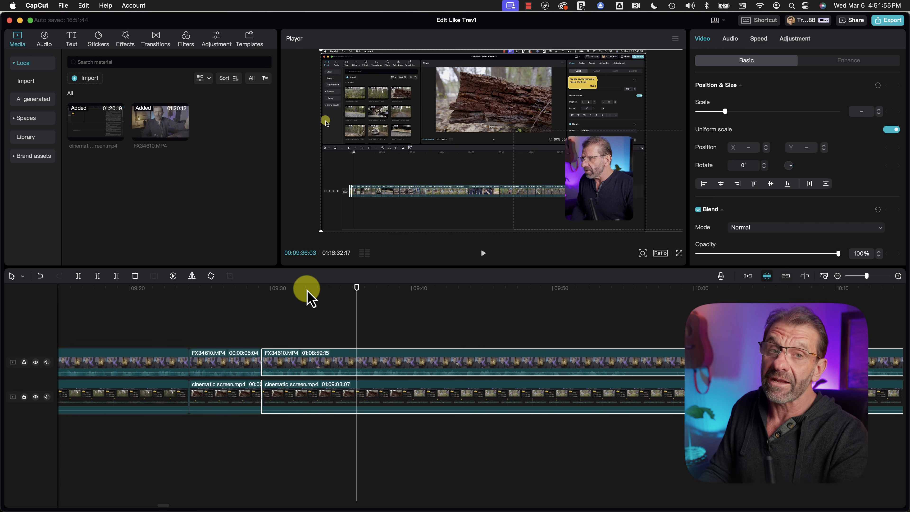
key(j)
key(j)
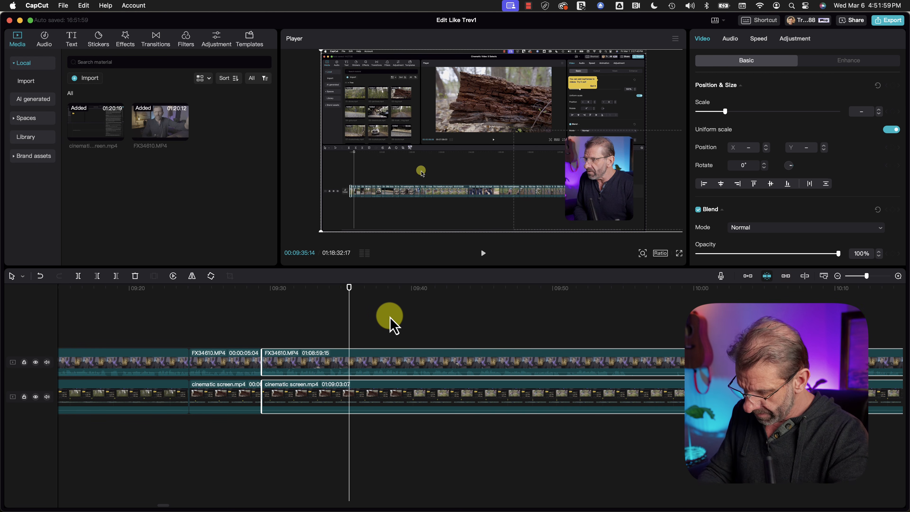
key(l)
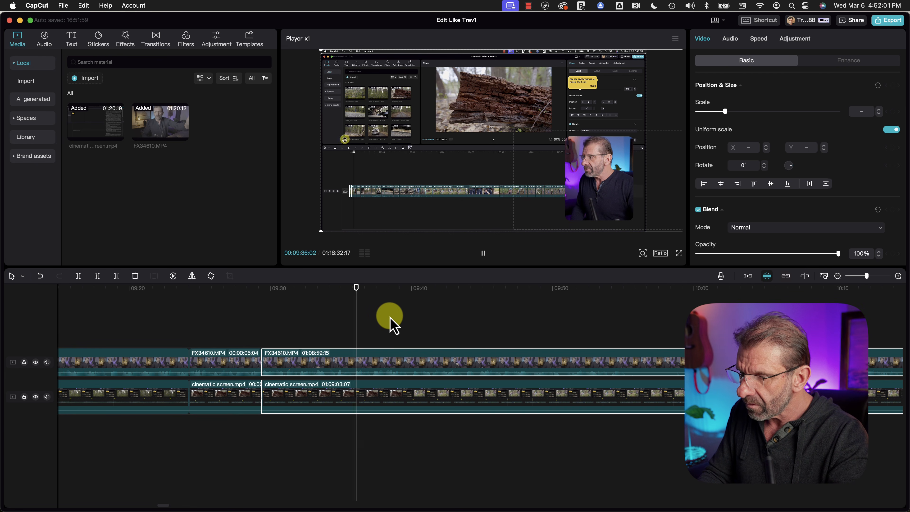
key(l)
click(393, 325)
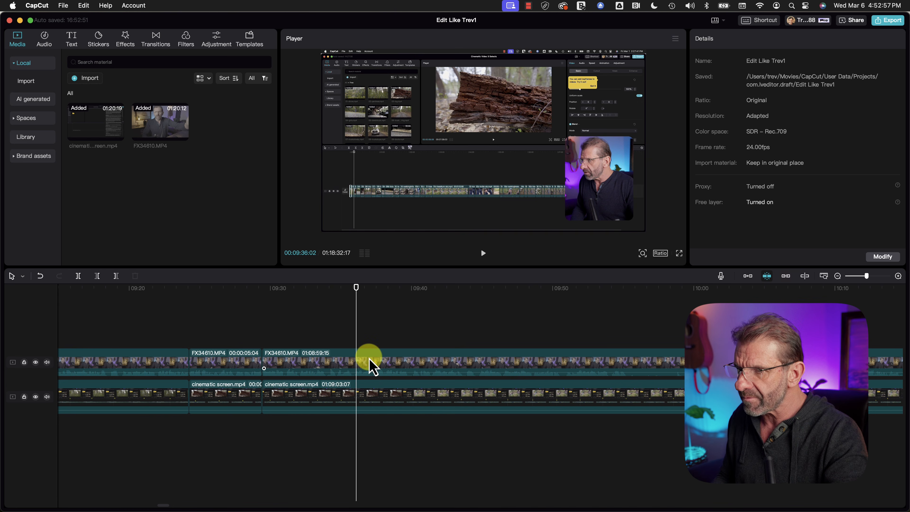
click(370, 365)
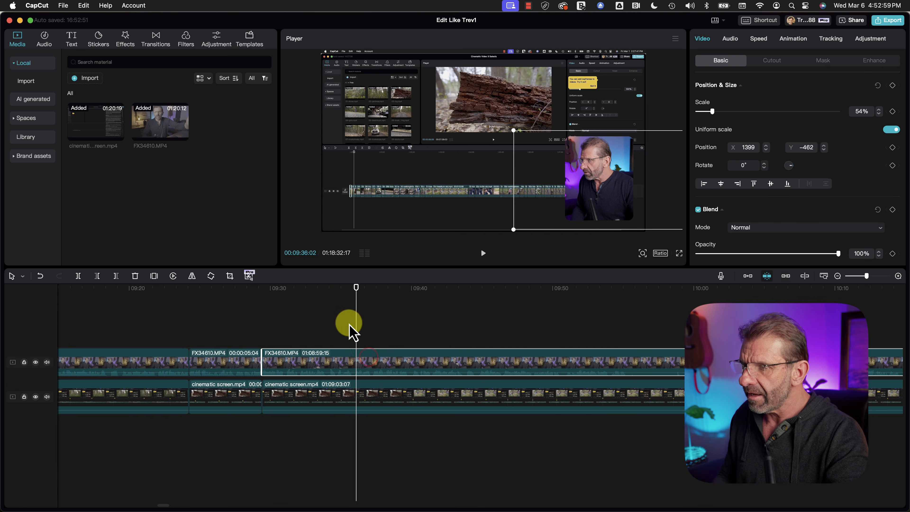
key(super+b)
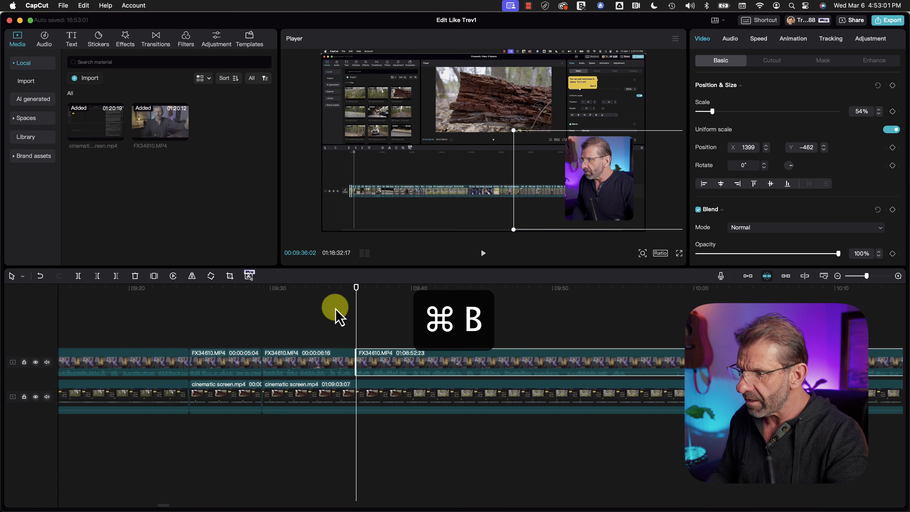
drag(333, 296, 375, 316)
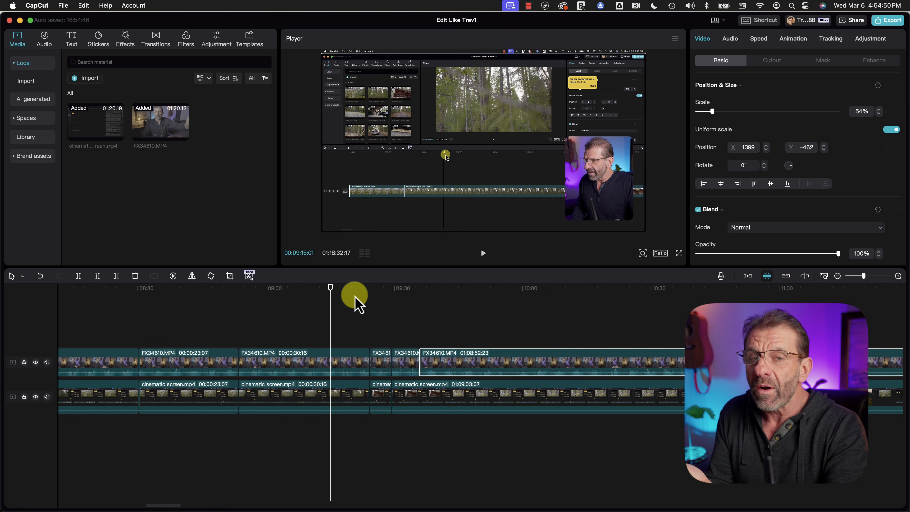
drag(355, 299, 406, 333)
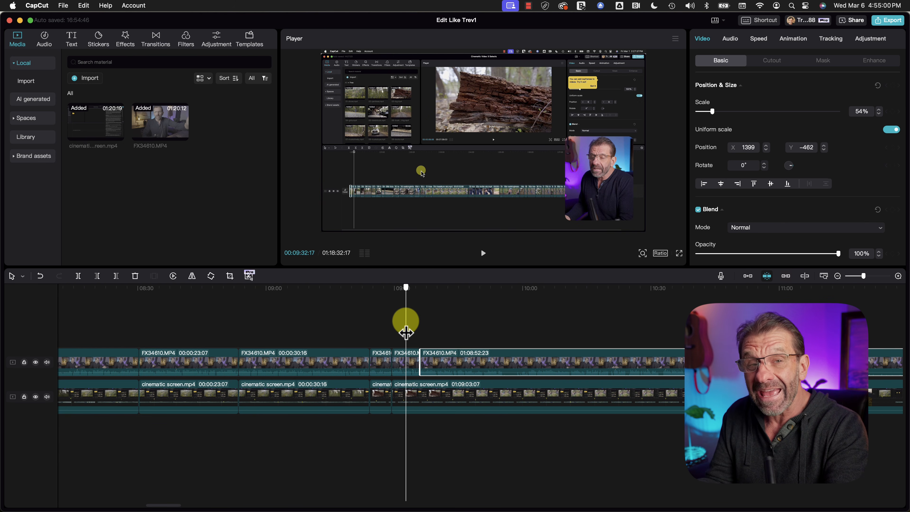
drag(406, 332, 470, 340)
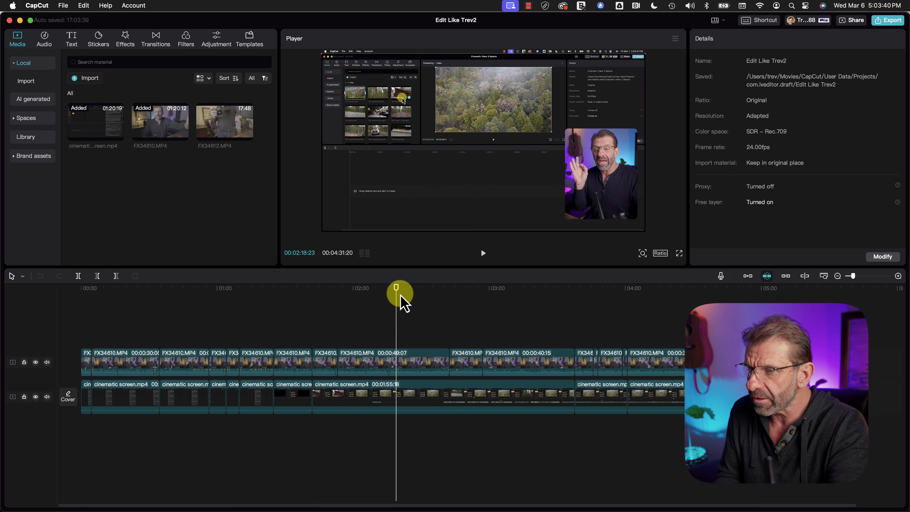
Step: Make the talking-head segment at 00:02:51:21 full-frame by resetting its position and size and removing its mask, and play the transition into it
drag(401, 296, 471, 334)
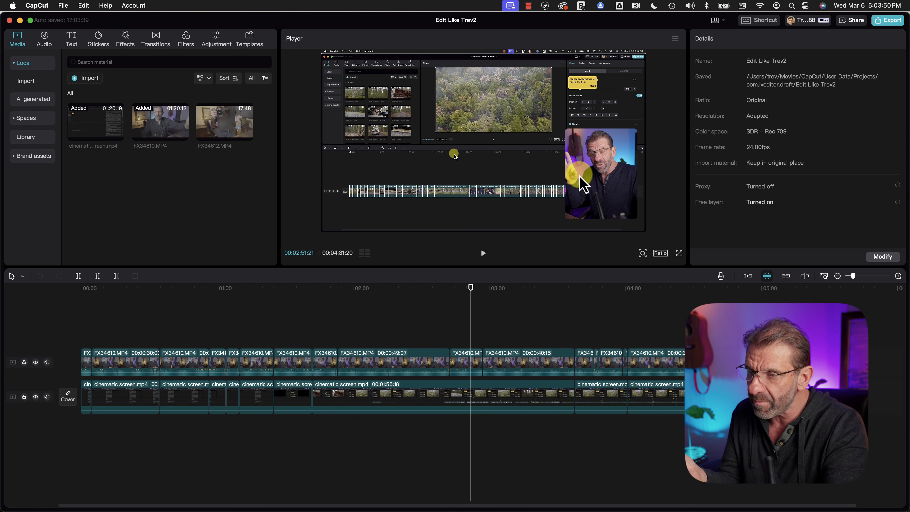
click(470, 360)
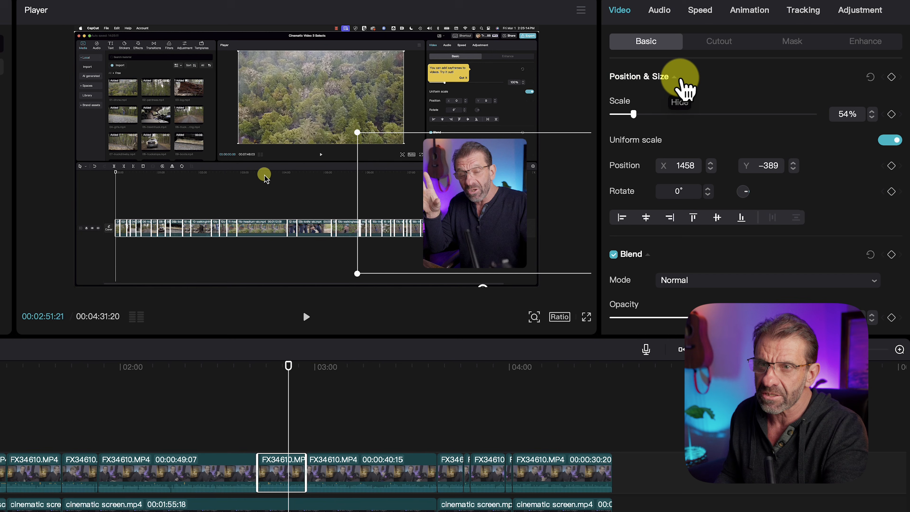
click(871, 76)
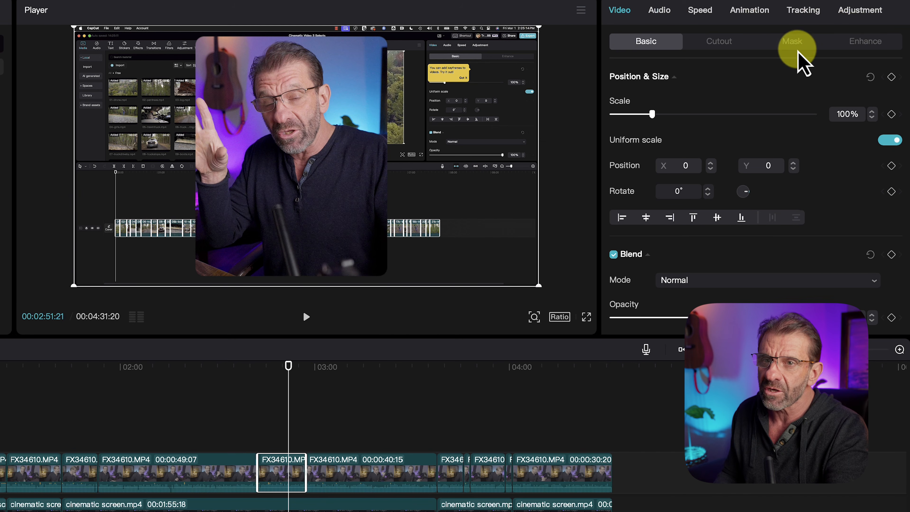
click(798, 42)
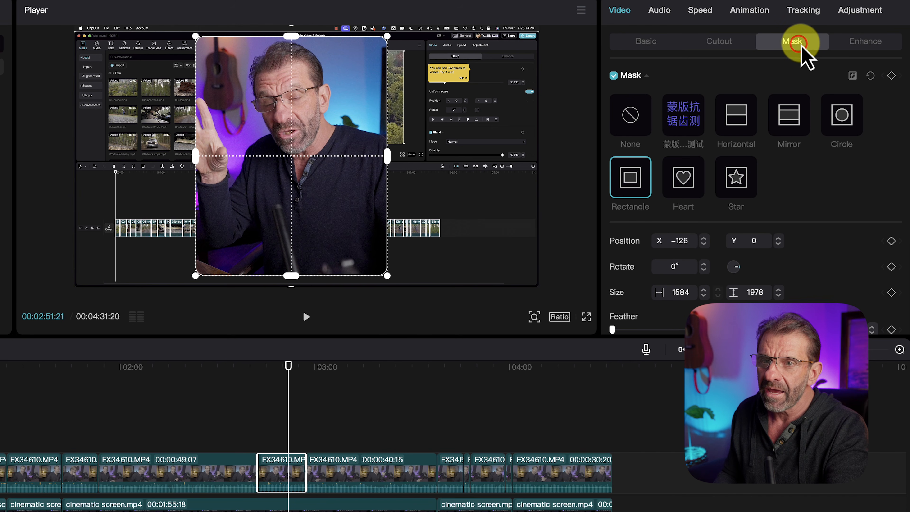
click(626, 122)
click(243, 369)
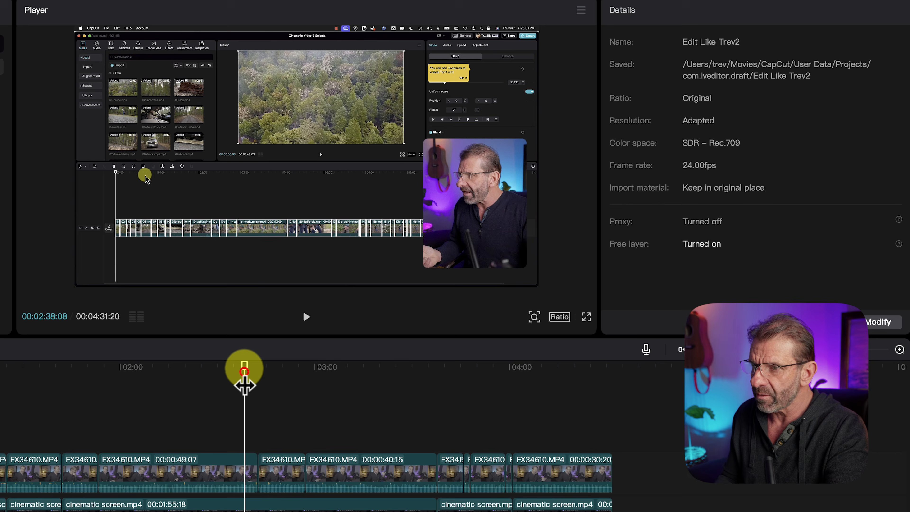
key(space)
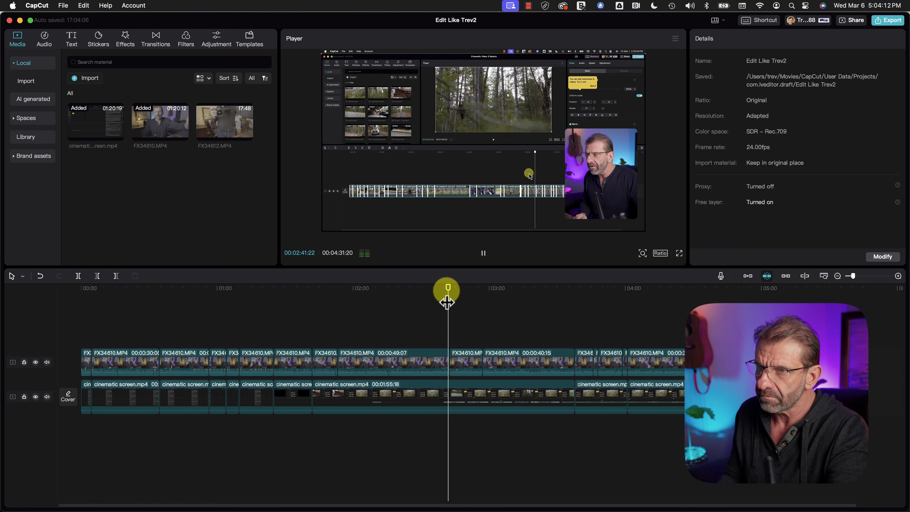
key(space)
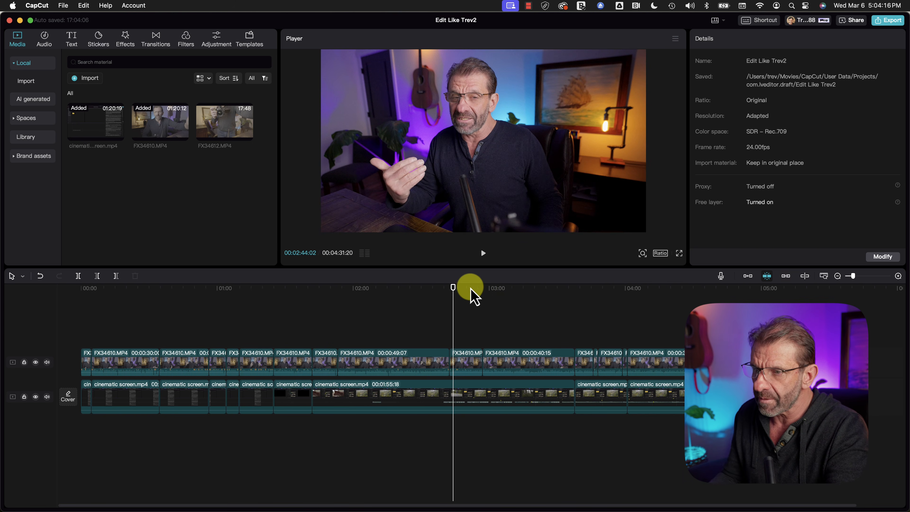
Step: Remove the mask from the short talking-head segment at 00:03:46:23, reset its position and size, and play it back
drag(470, 288, 593, 315)
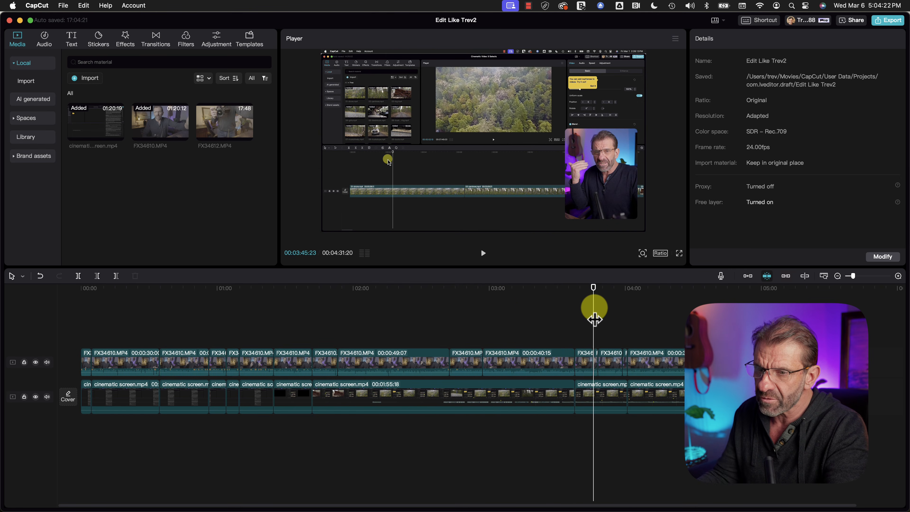
scroll(601, 313, up, 6)
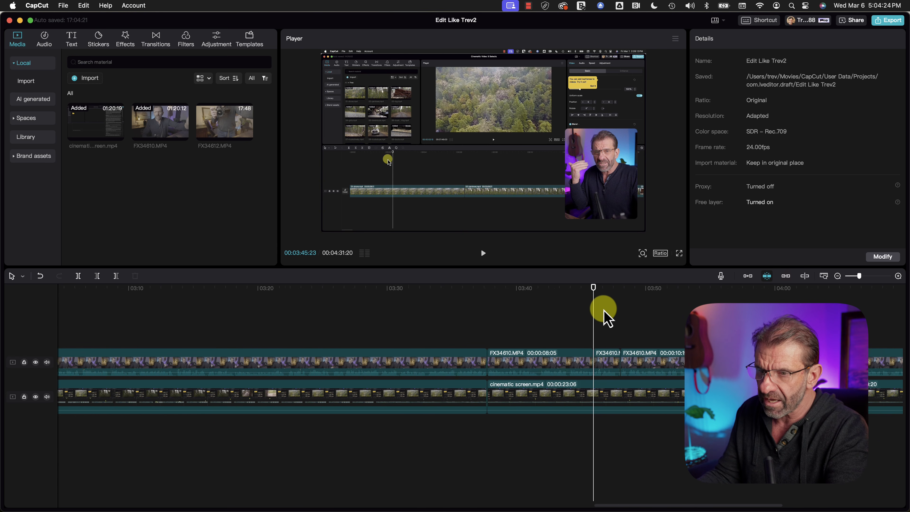
drag(624, 288, 533, 305)
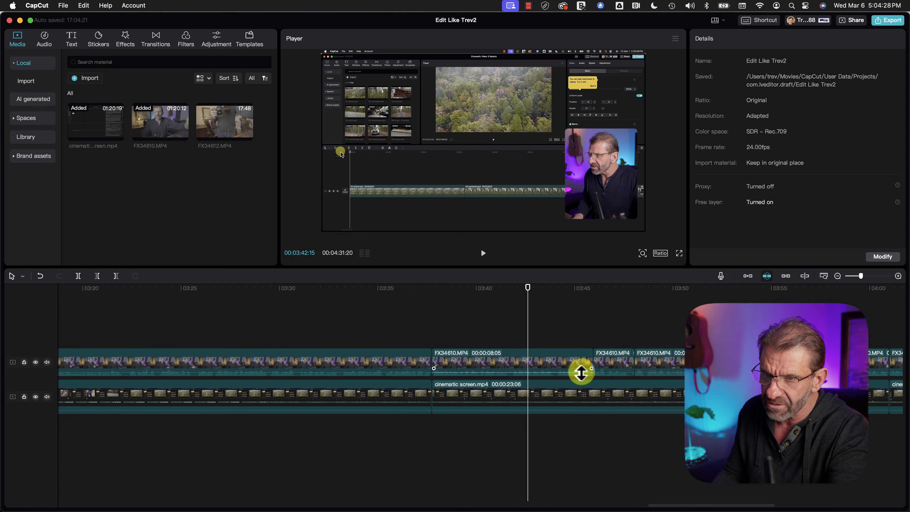
drag(590, 288, 613, 288)
click(623, 369)
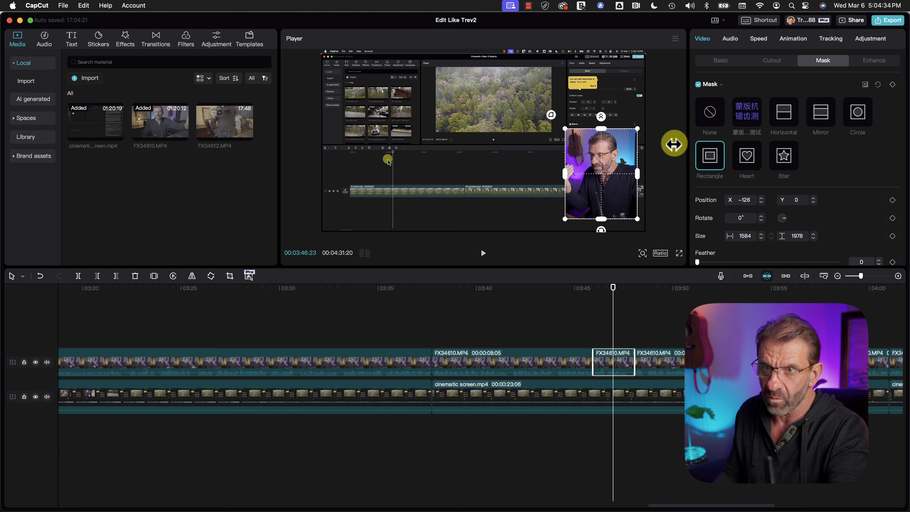
click(709, 114)
click(715, 59)
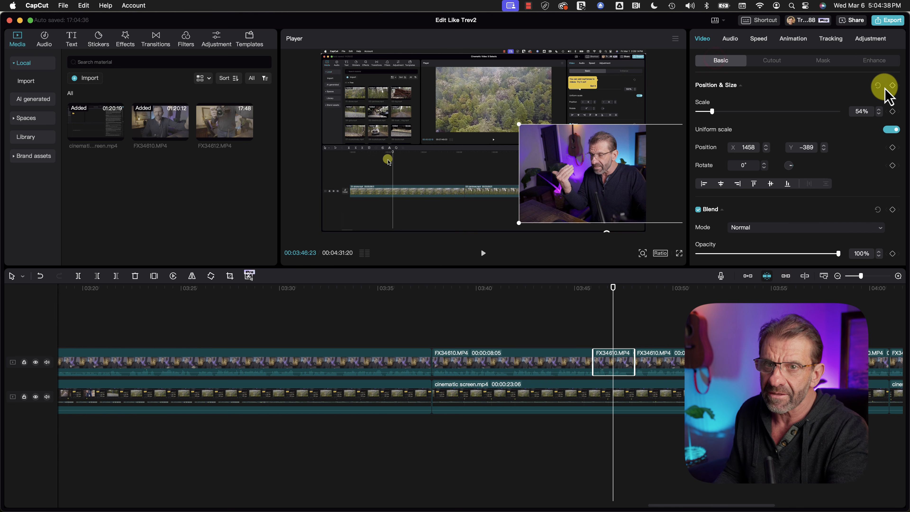
click(881, 87)
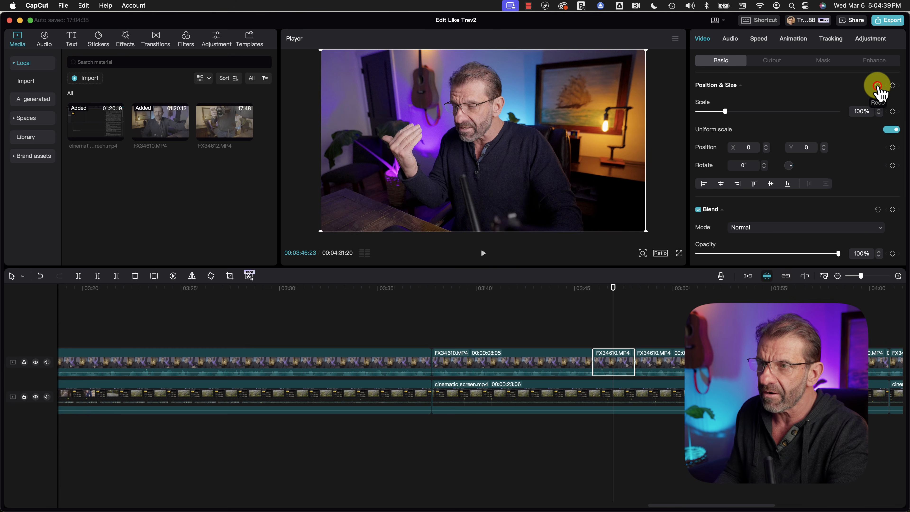
click(587, 304)
key(space)
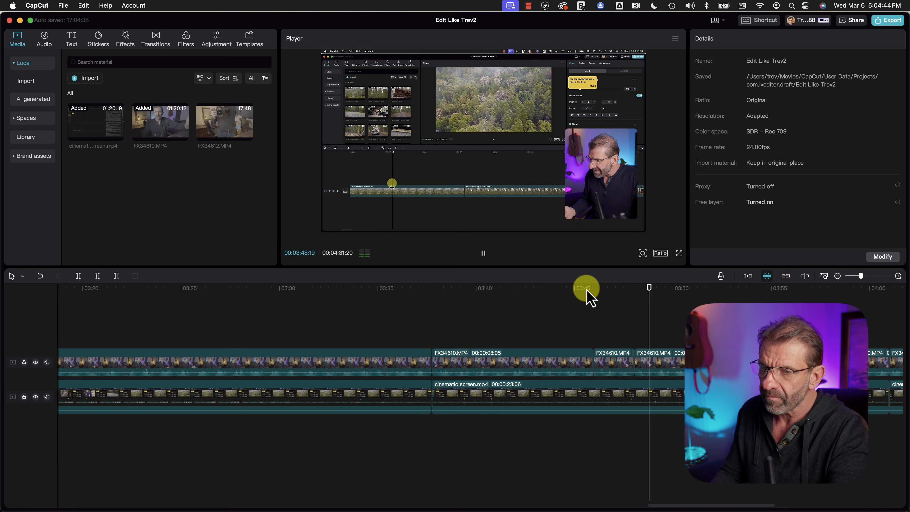
key(space)
Step: Reset the position and size of the short talking-head segment at 00:03:59:20 and set its mask to None
key(super+minus)
key(super+minus)
drag(761, 303, 741, 310)
key(super+minus)
key(super+plus)
key(super+plus)
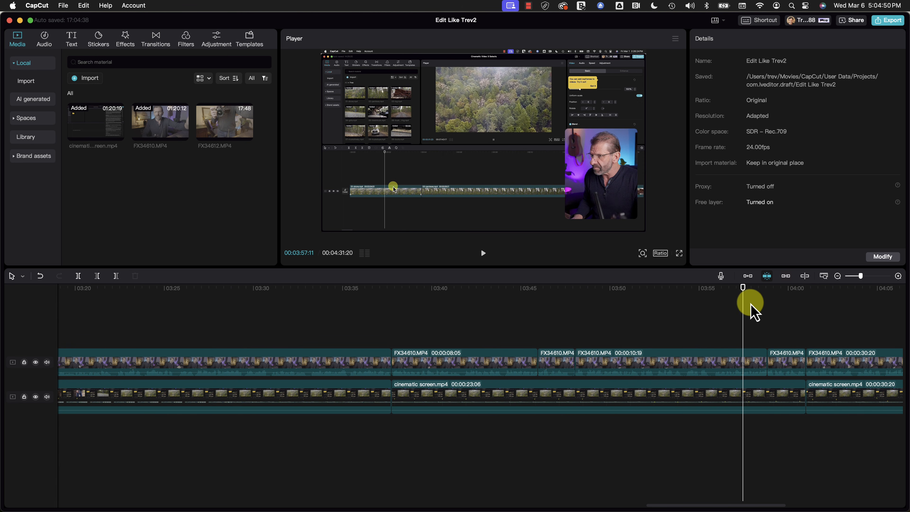
drag(776, 297, 785, 304)
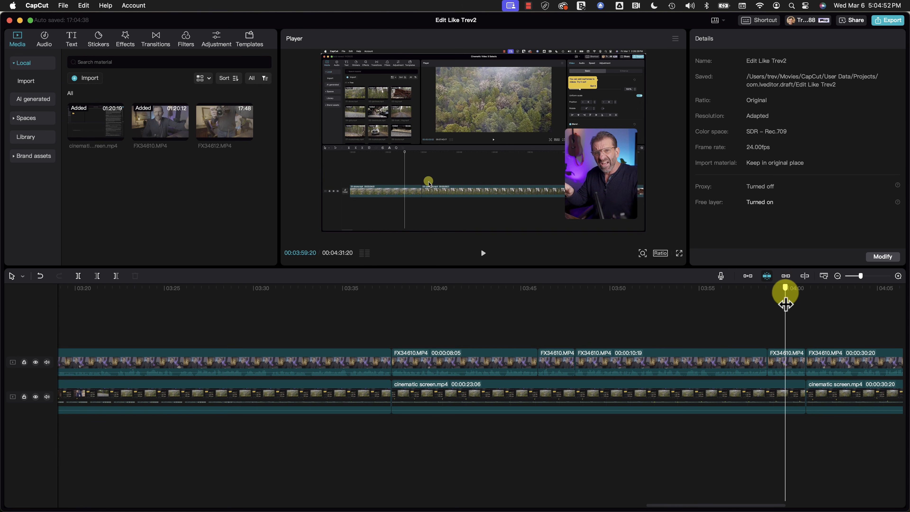
click(786, 360)
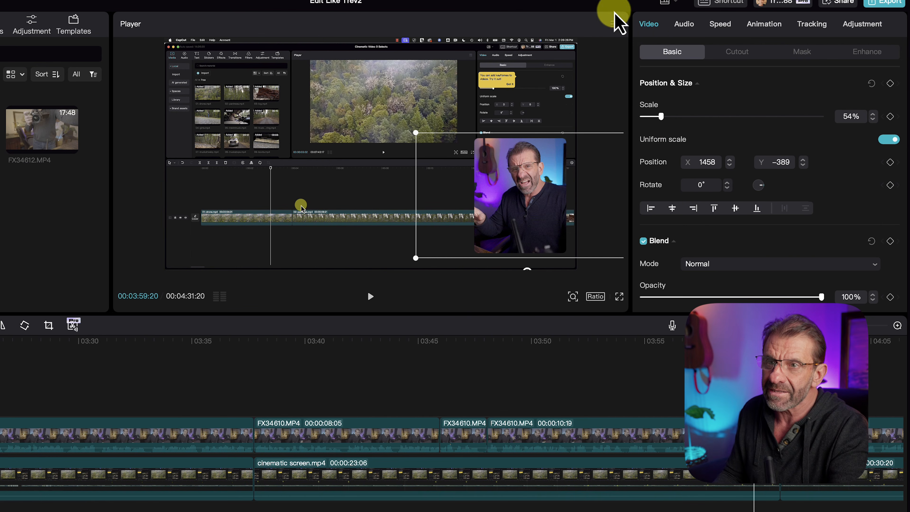
click(871, 84)
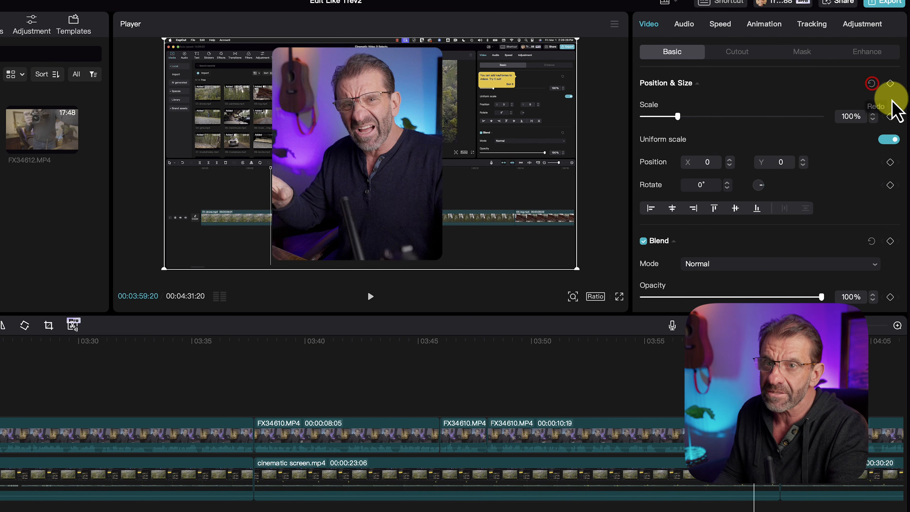
click(801, 52)
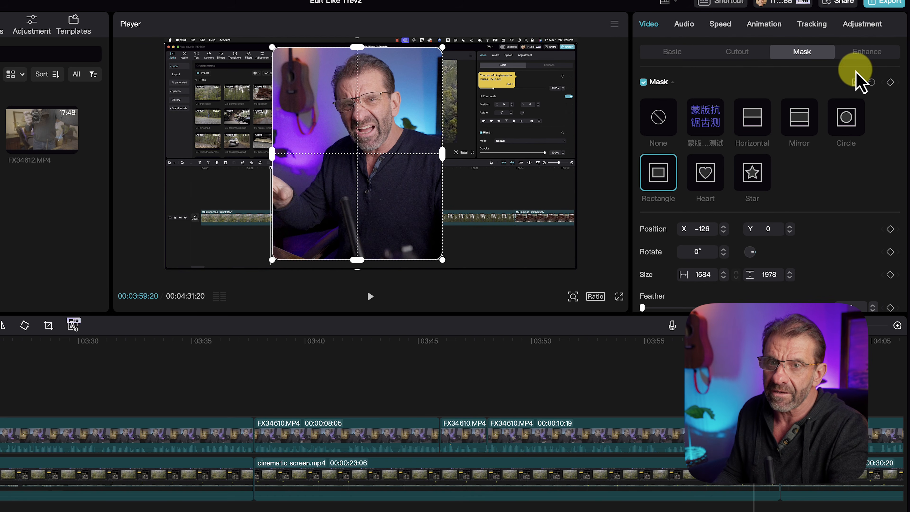
click(659, 118)
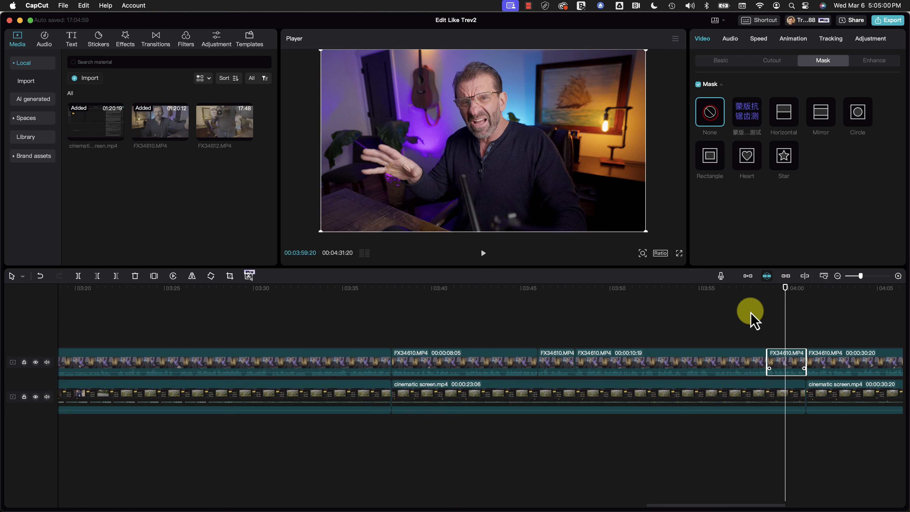
click(812, 289)
key(shift+z)
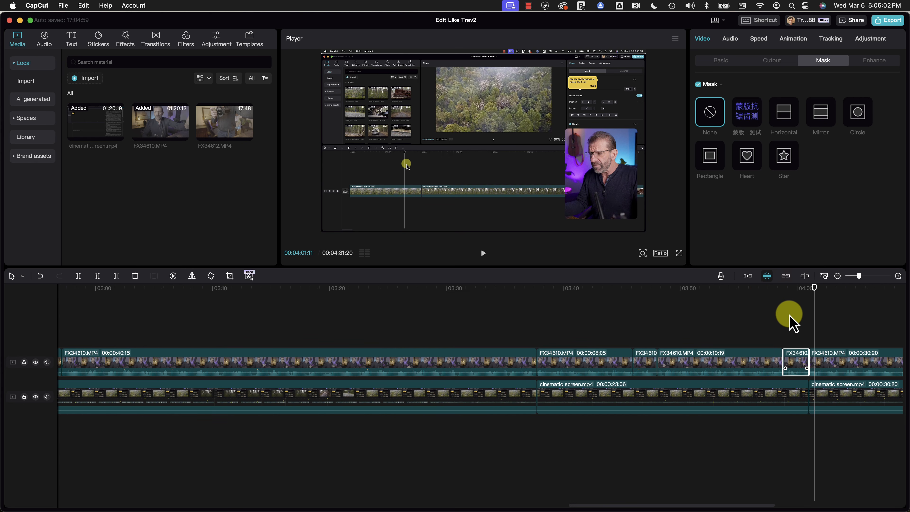
click(641, 299)
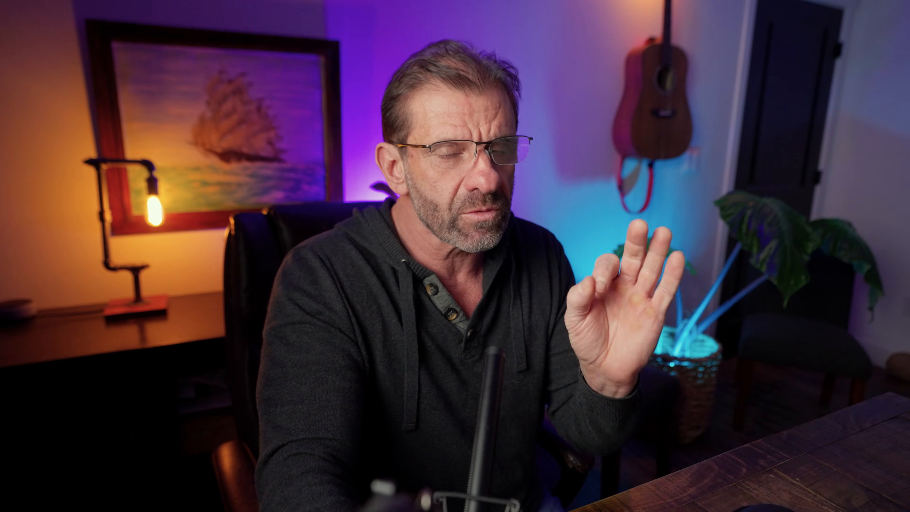
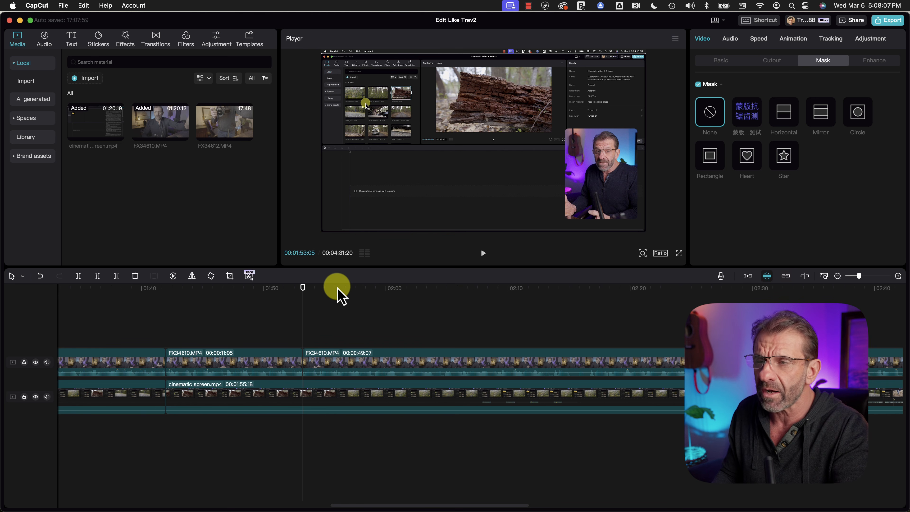
Step: Play to 00:01:55:06 and add a Position & Size keyframe to the screen-recording clip there
key(space)
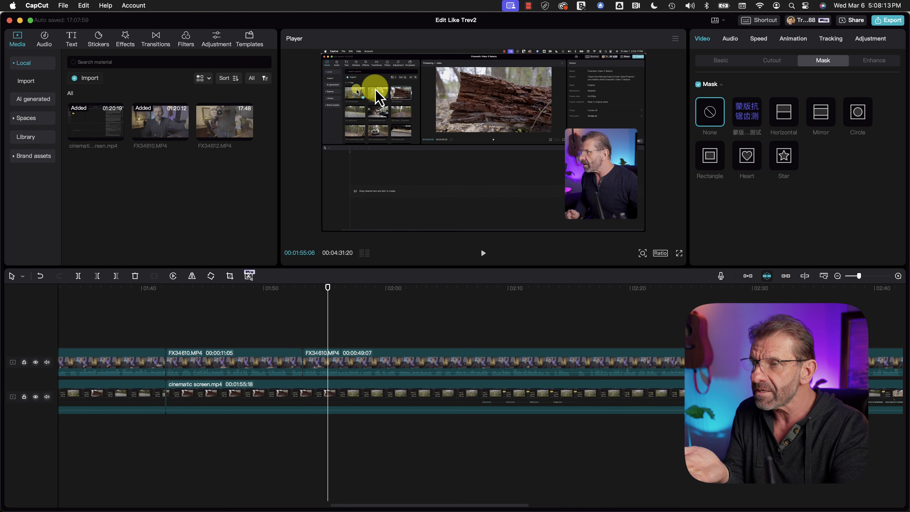
click(347, 408)
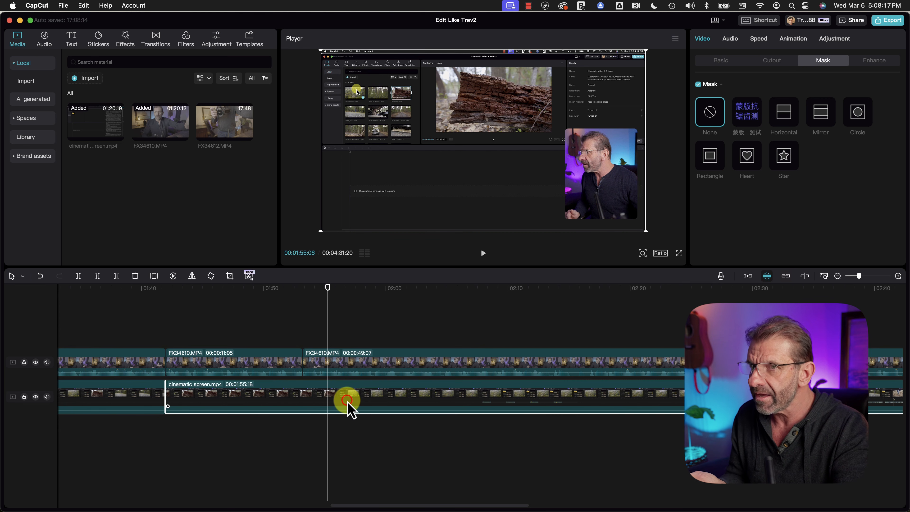
click(642, 56)
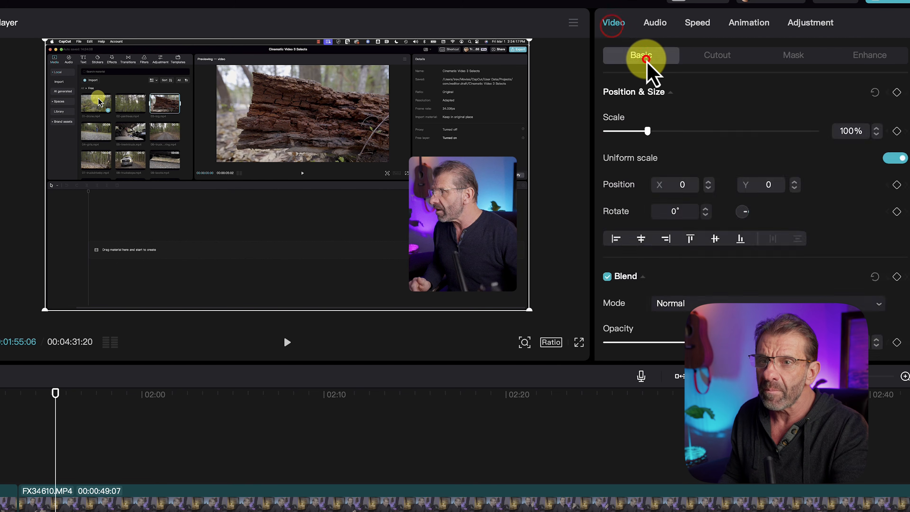
click(894, 92)
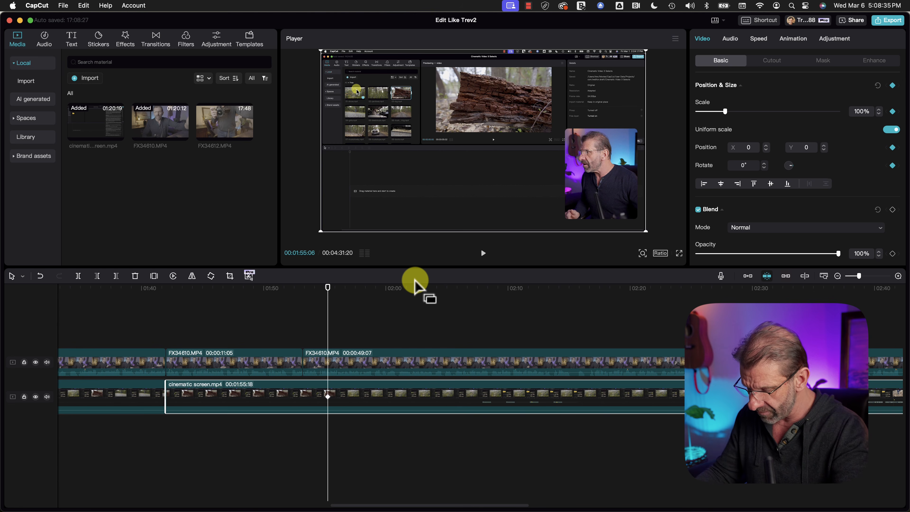
Step: At 00:01:55:16, enlarge the screen recording to about 147% and reposition it to about X 893, Y -414
key(shift+Right)
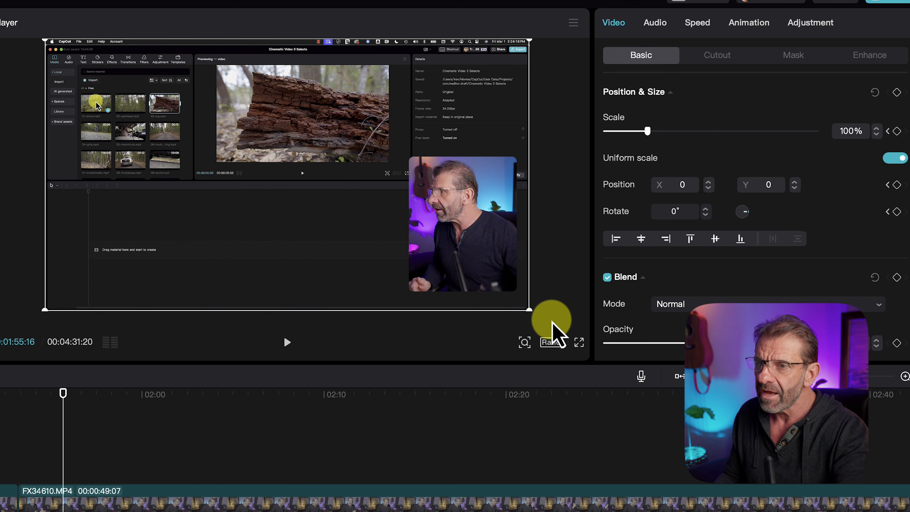
drag(527, 308, 641, 361)
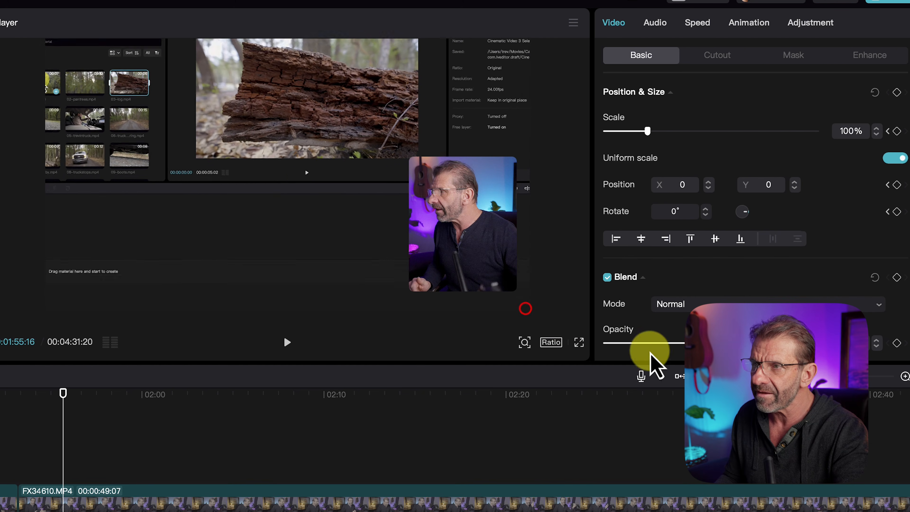
drag(390, 216, 379, 192)
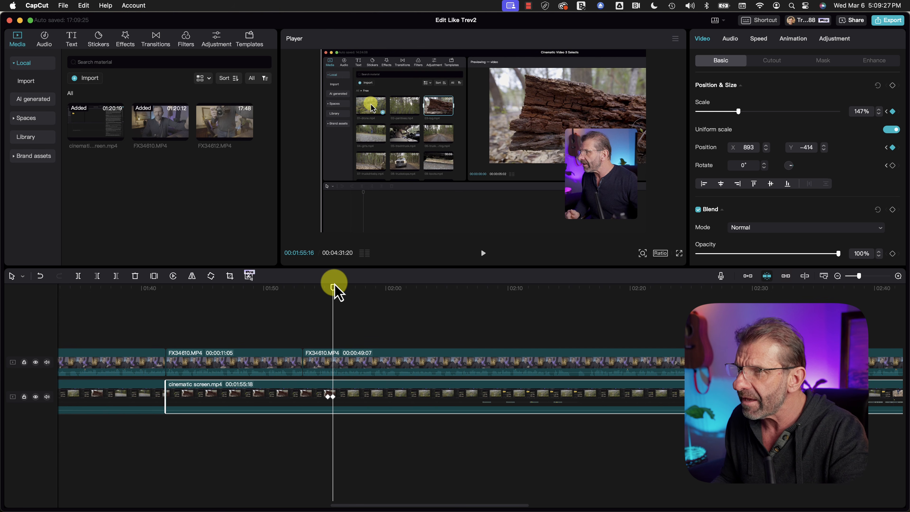
Step: Mute the upper talking-head track and play back the zoom-in from before its first keyframe
drag(331, 287, 320, 288)
click(97, 362)
key(space)
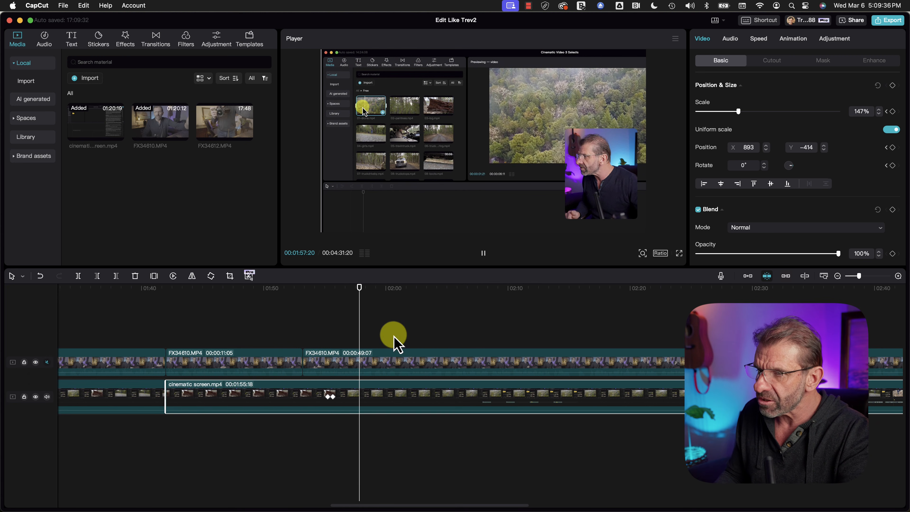
Step: Try zooming the screen recording back out by setting its scale to 100% at 00:02:30:06, and play from 00:01:53:05
drag(361, 288, 669, 304)
key(super+minus)
key(super+minus)
key(super+minus)
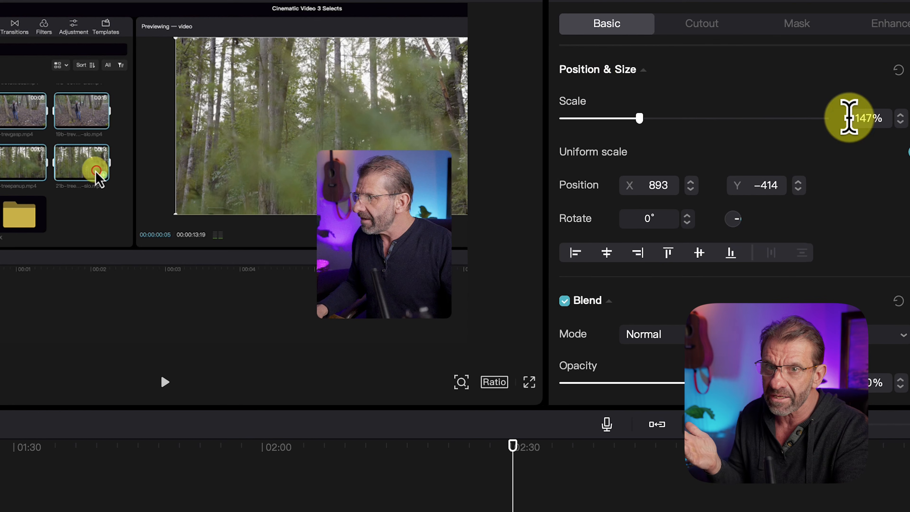
click(851, 111)
text(100)
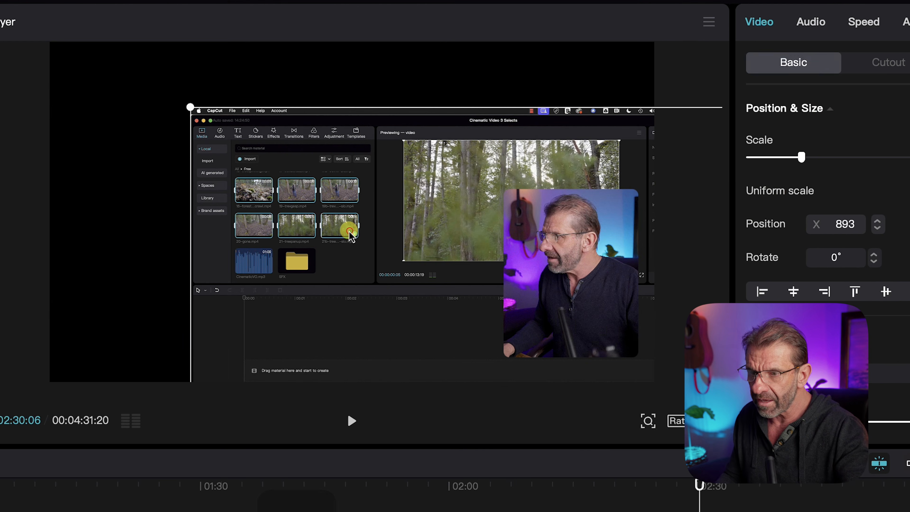
click(401, 483)
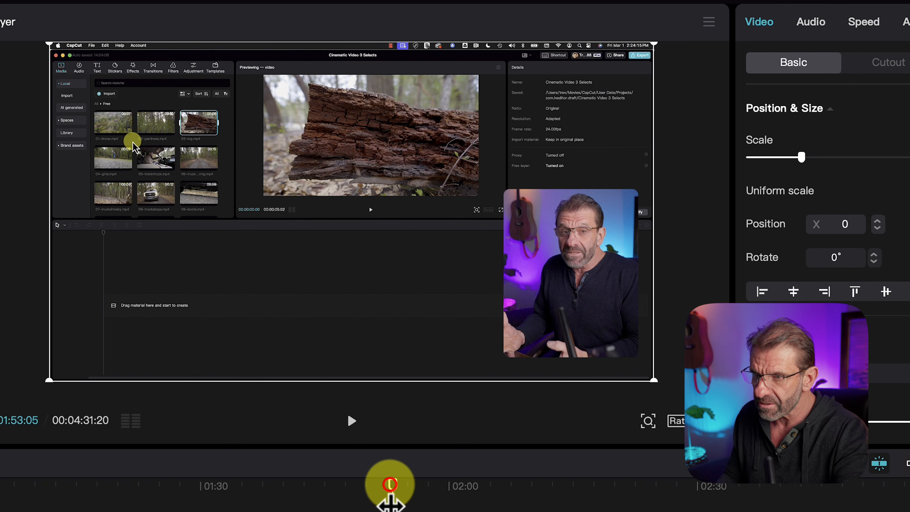
key(space)
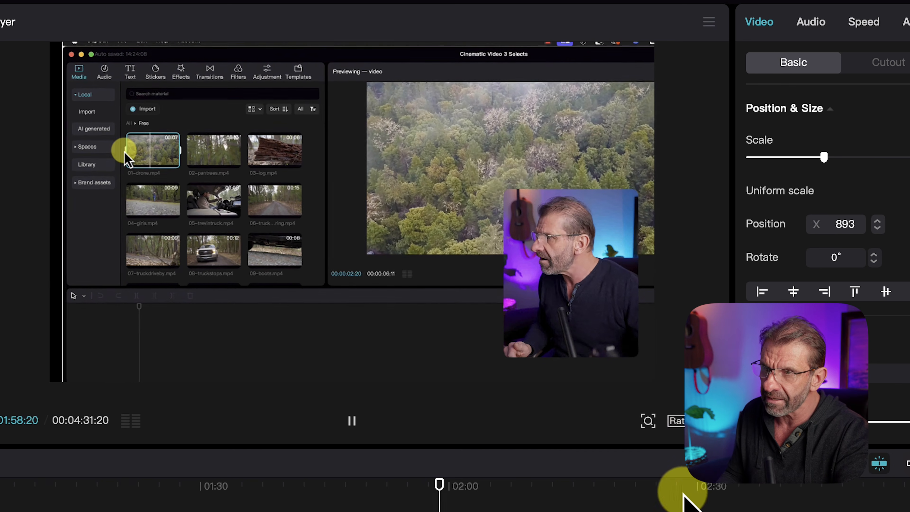
key(space)
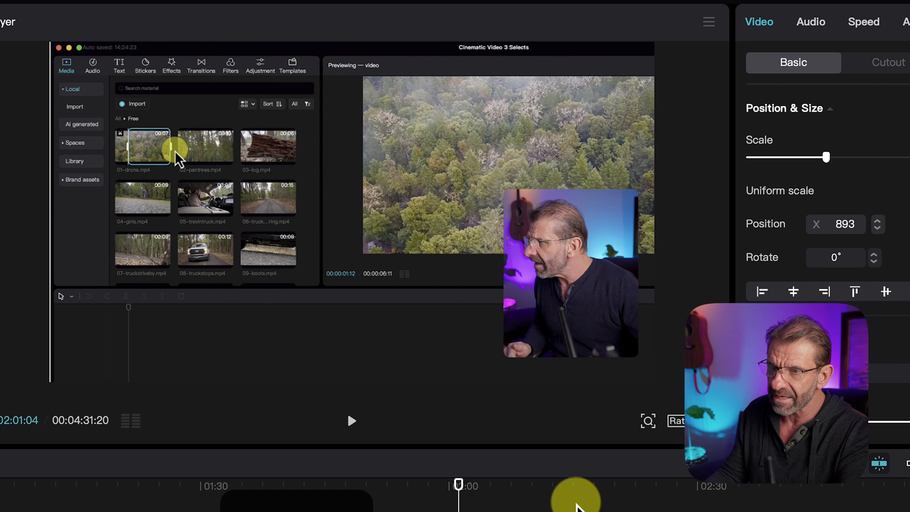
Step: Add a Position & Size keyframe to the screen recording at 00:02:31:14, and set its scale to 100% at 00:02:32:00
click(669, 502)
drag(654, 307, 676, 301)
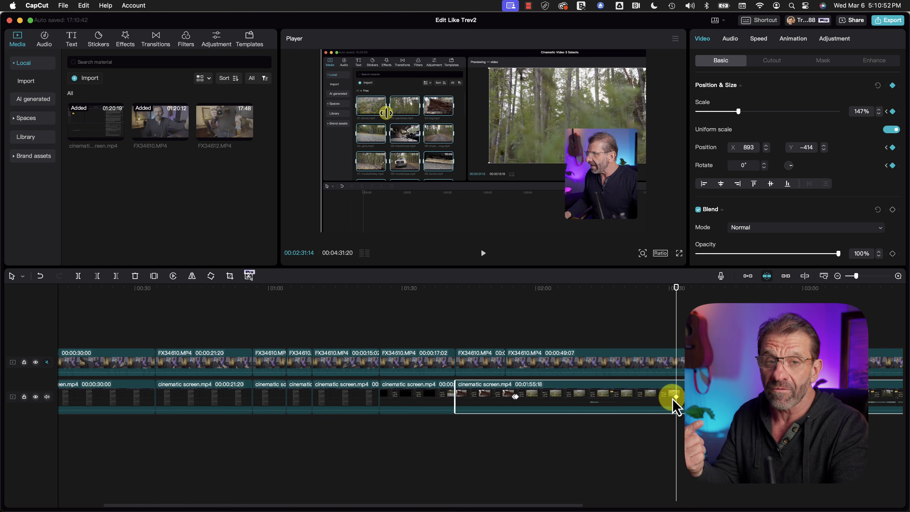
key(shift+Right)
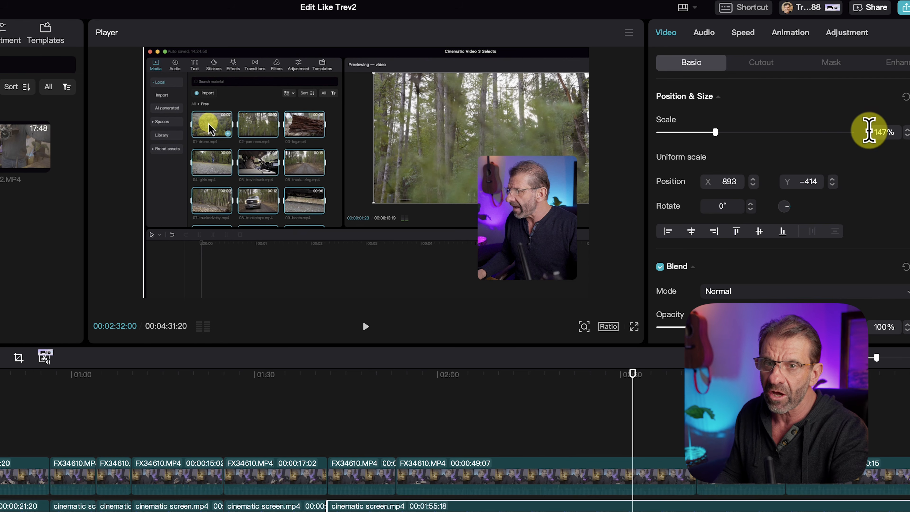
click(871, 129)
text(100)
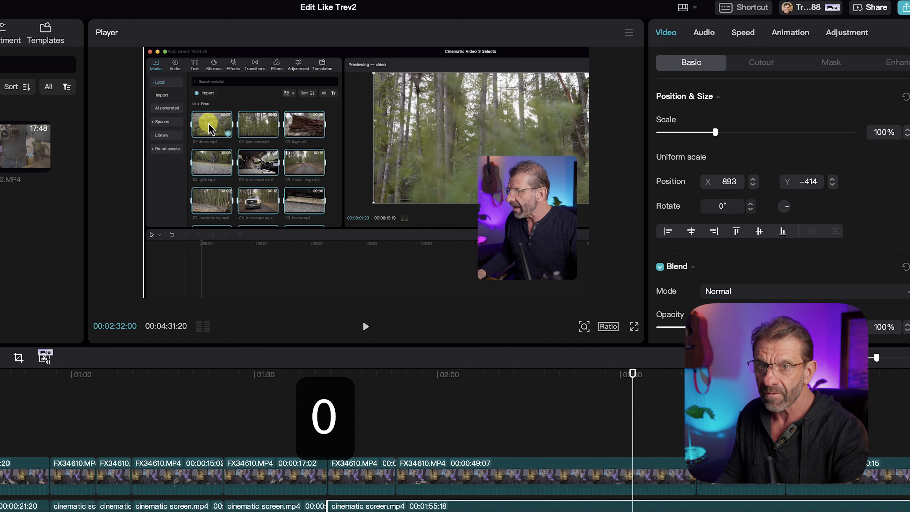
key(Return)
Step: Set the screen recording's position to X 0, Y 0 at 00:02:32:00
drag(714, 179, 769, 179)
click(724, 179)
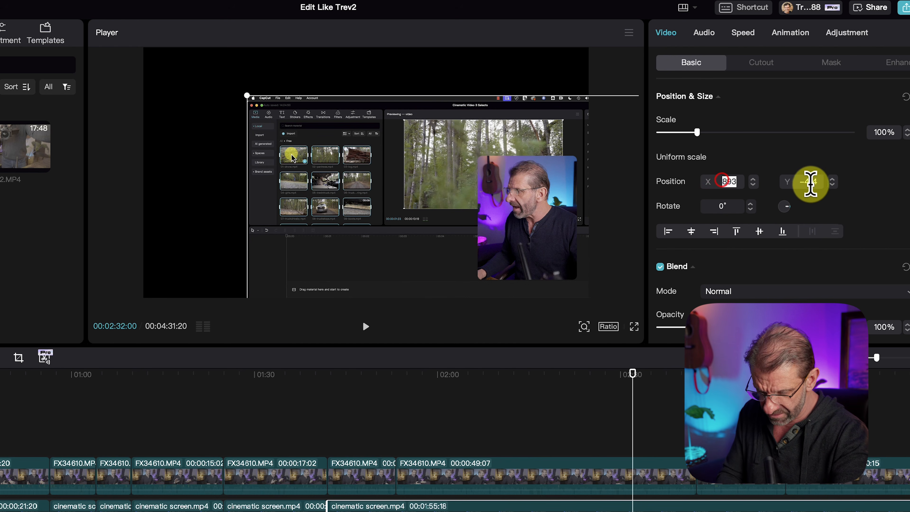
text(0)
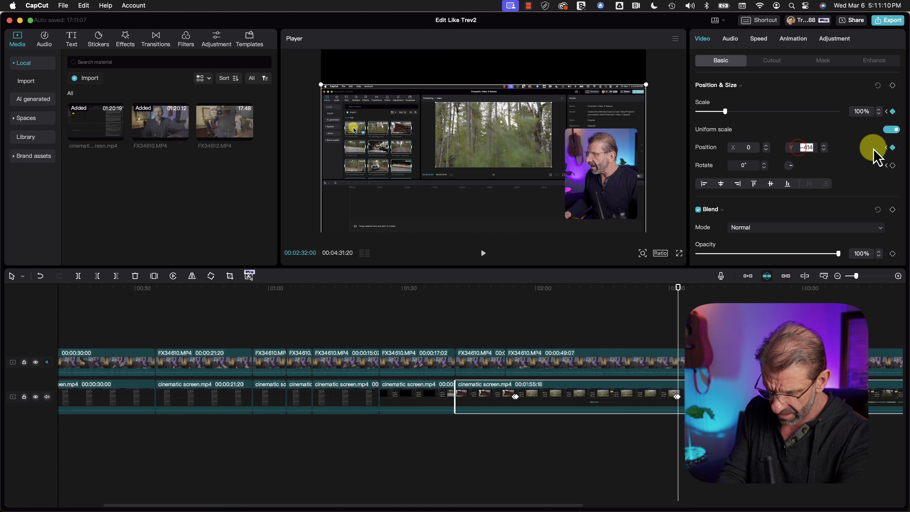
text(0)
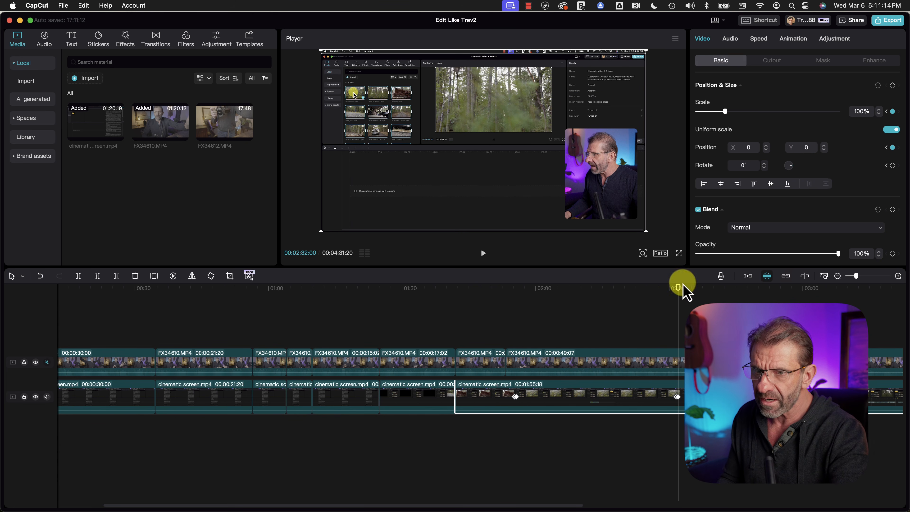
Step: Play back the zoom-out from just before its keyframes and stop at 00:02:36:11
mouse_move(669, 286)
mouse_down()
mouse_move(565, 270)
mouse_move(669, 284)
mouse_up()
key(space)
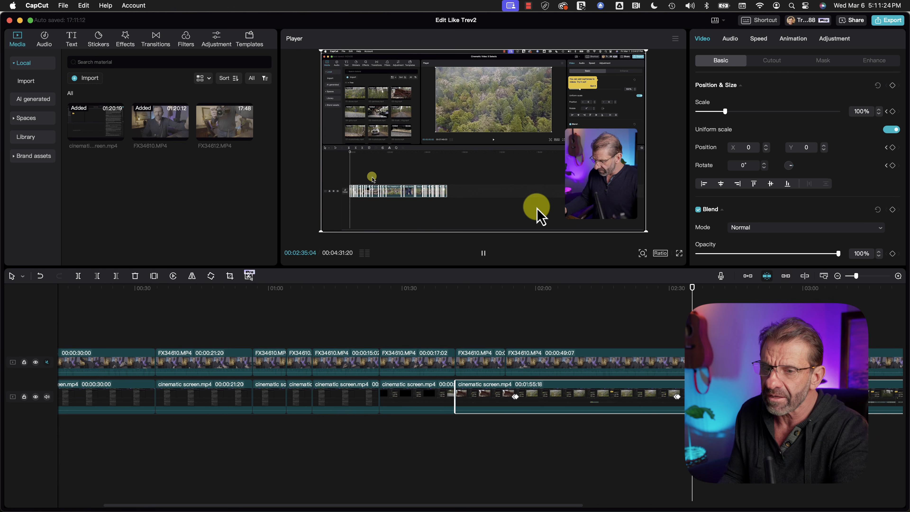
key(space)
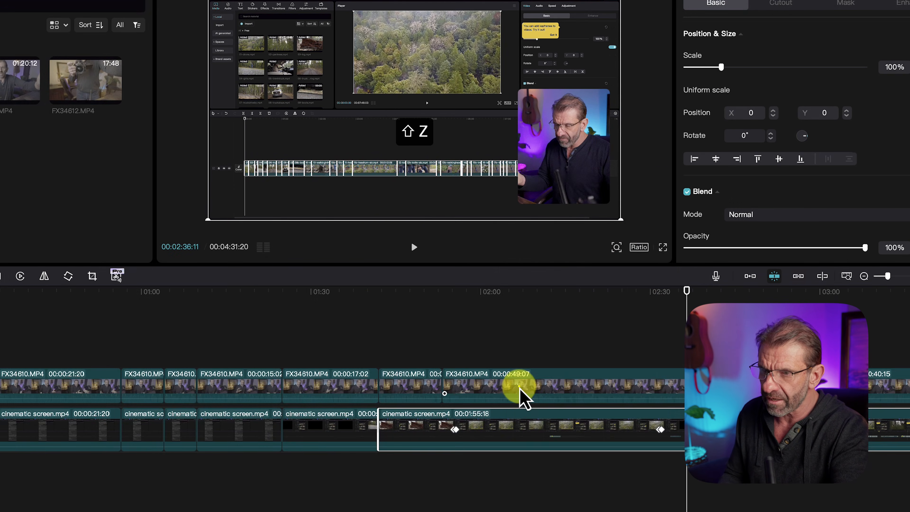
right_click(520, 390)
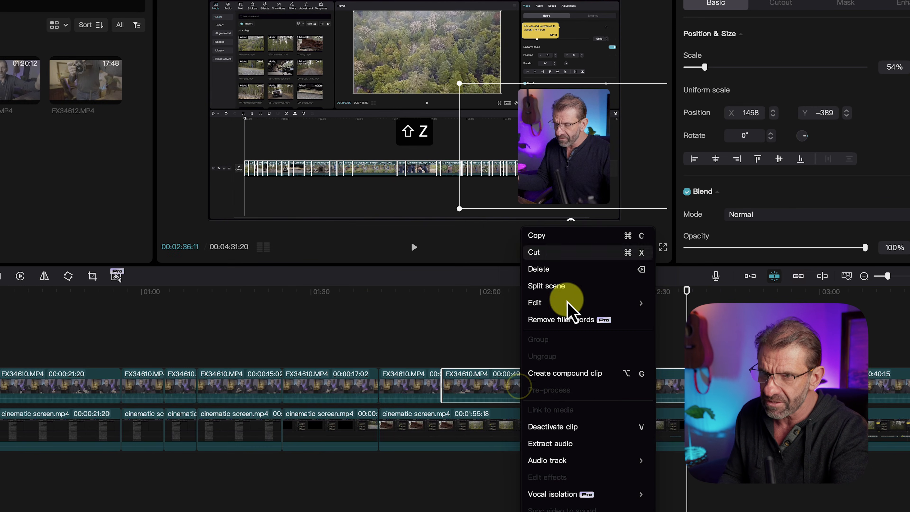
click(447, 328)
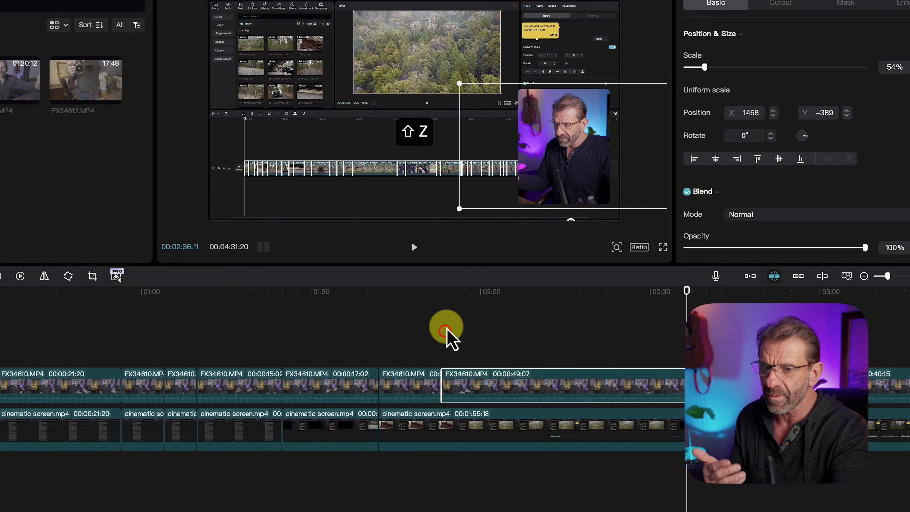